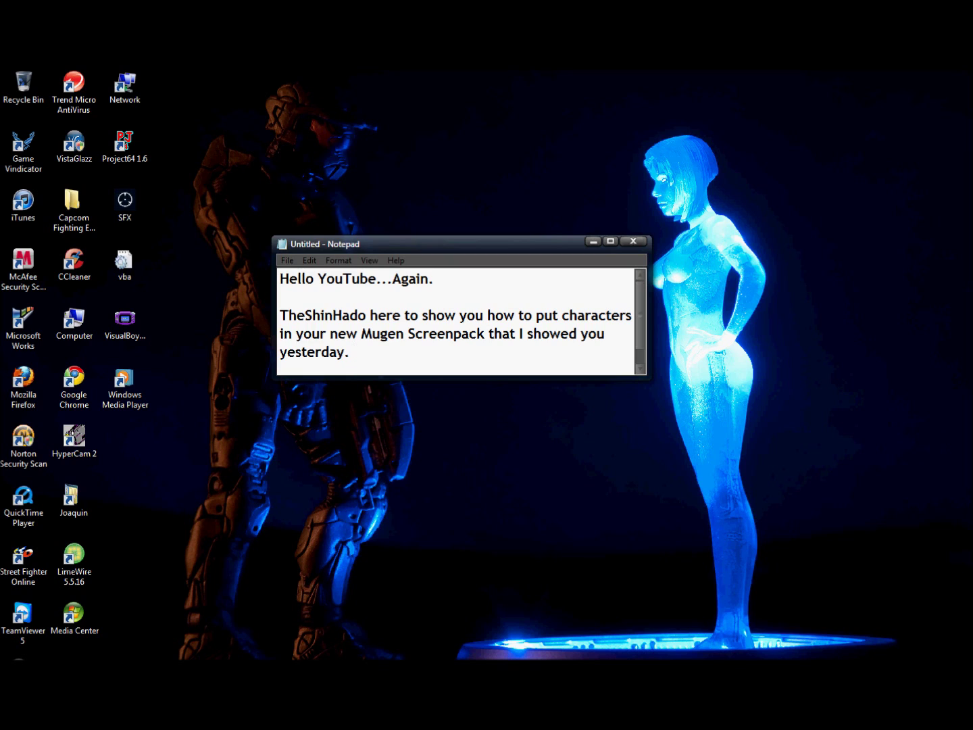
- Add a new paragraph to the note: "Alright, first things first, open the Mugen folder that you made yesterday, or in the last part."
key(Return)
key(Return)
text(Alright, )
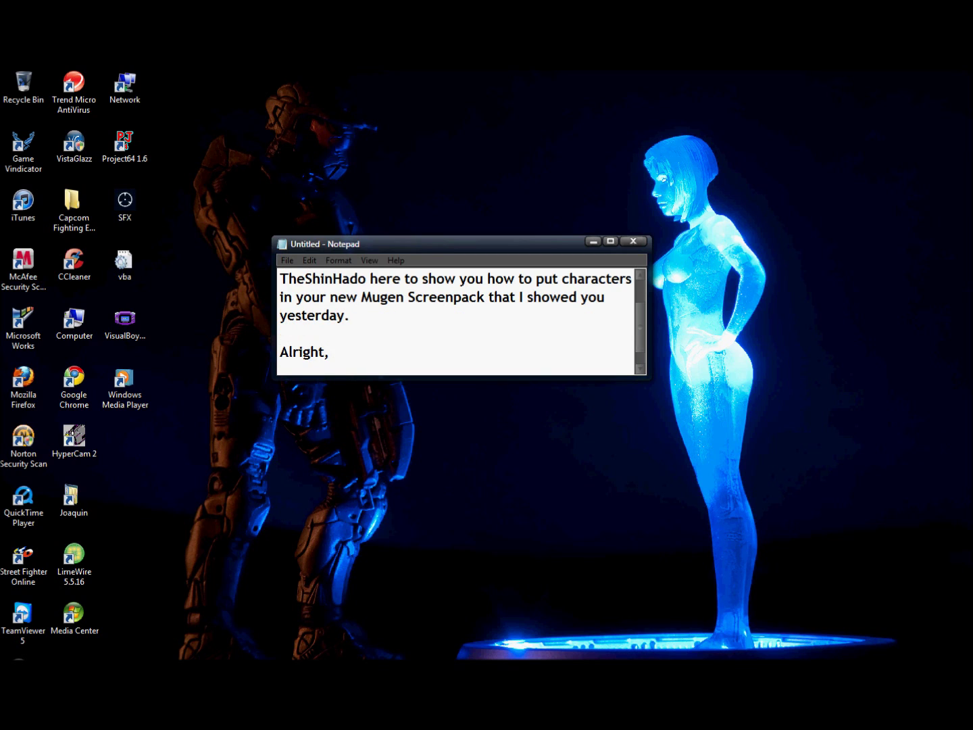
text(first things first)
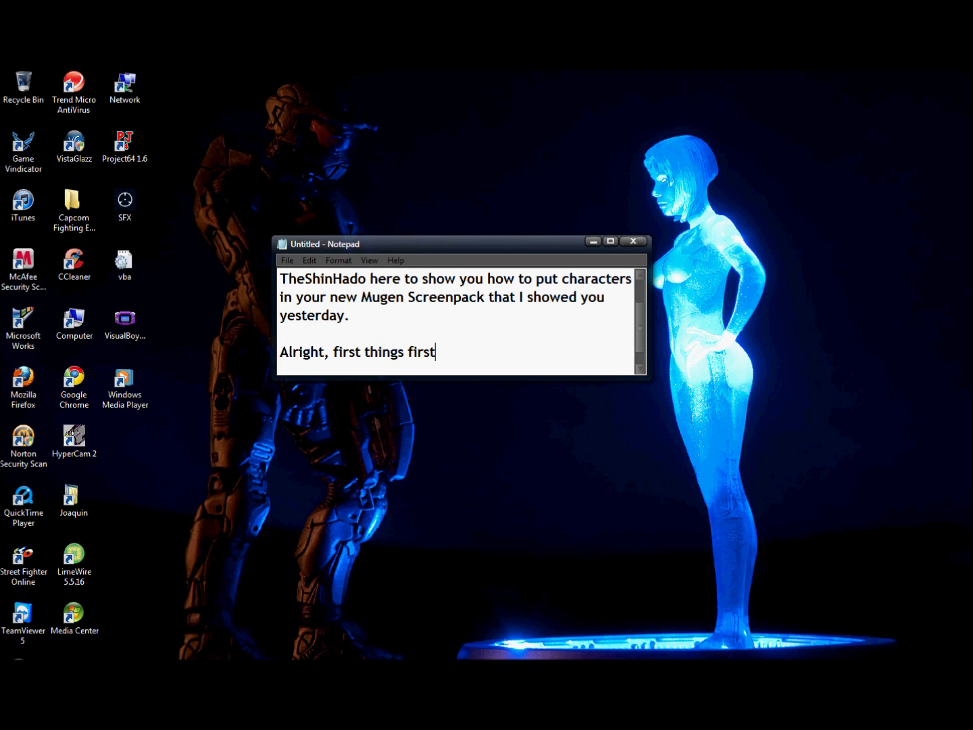
text(, open the Muge)
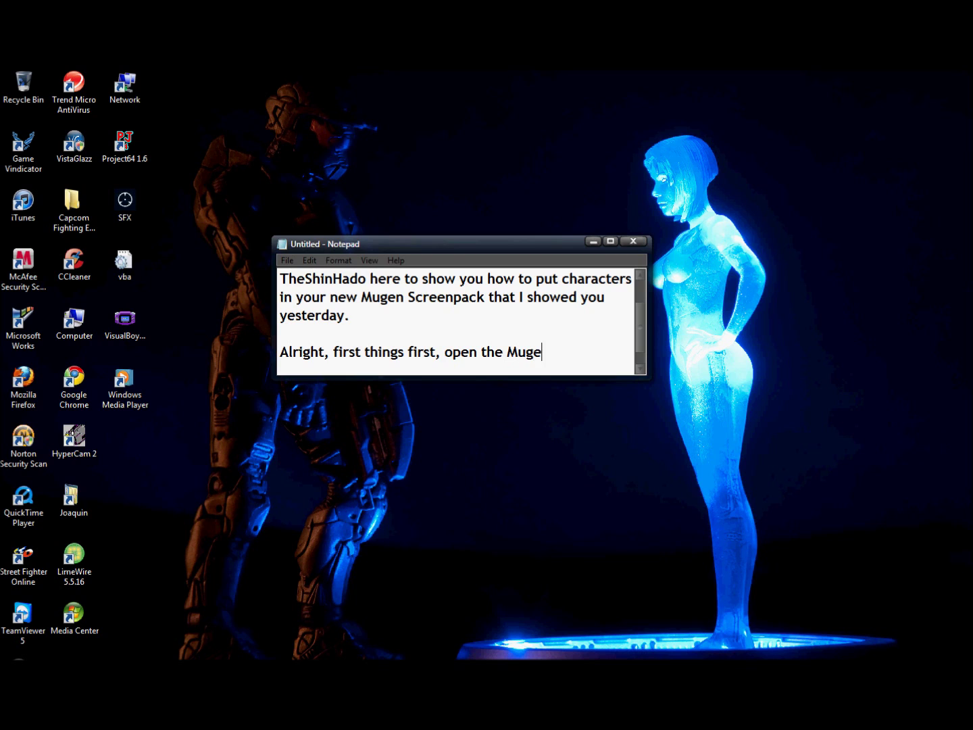
text(n folder that )
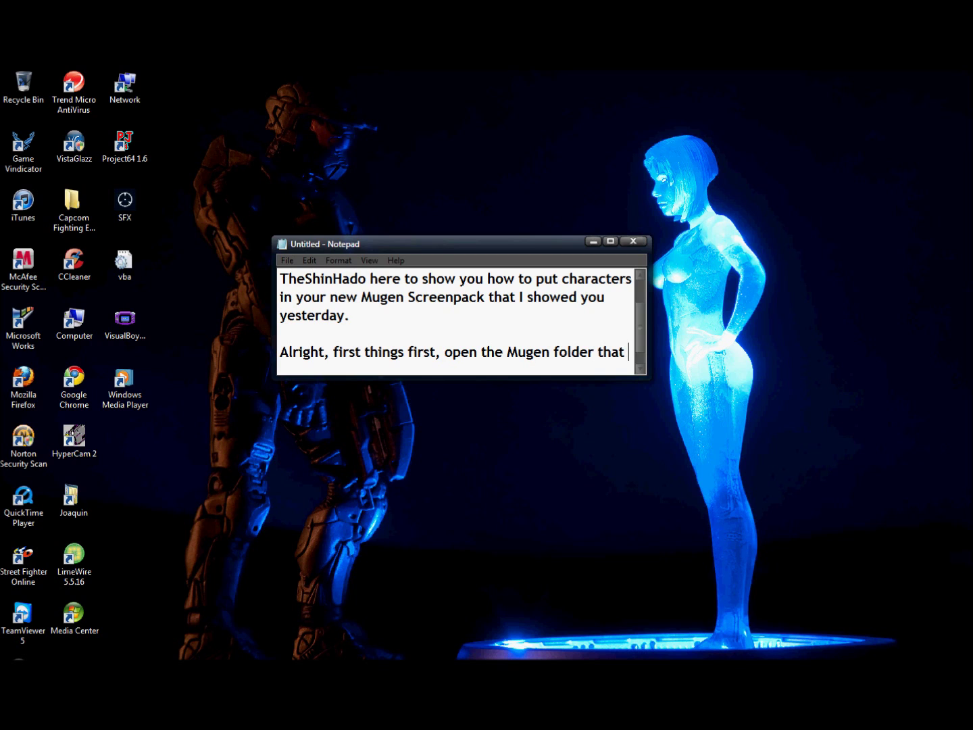
text(you made yesters)
key(BackSpace)
text(day)
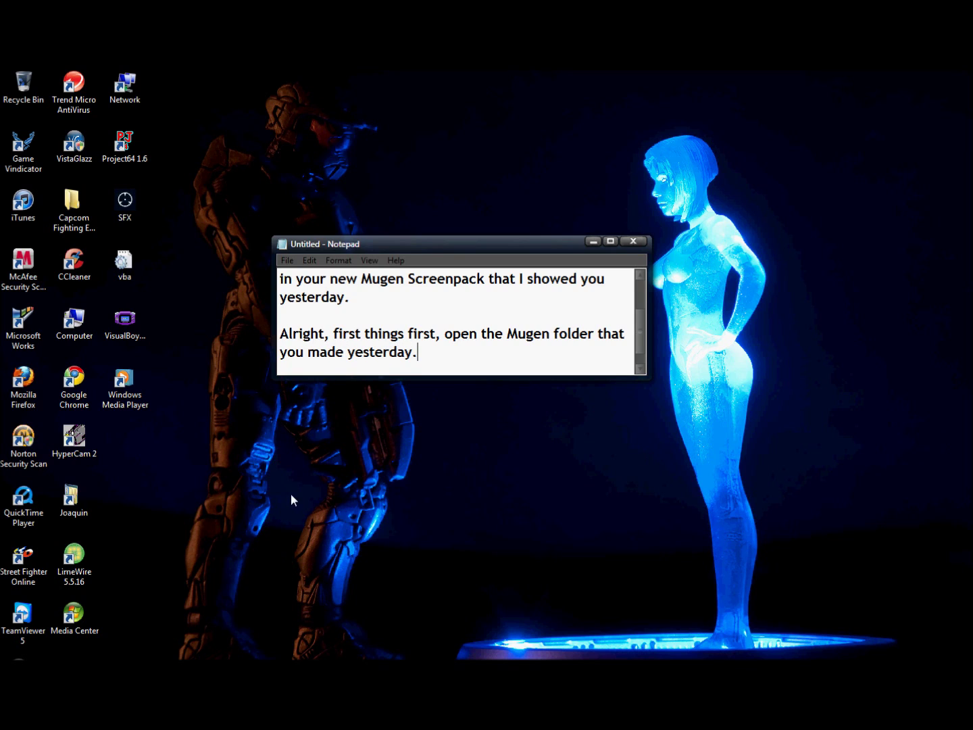
text(.)
key(BackSpace)
text(, or in the last part)
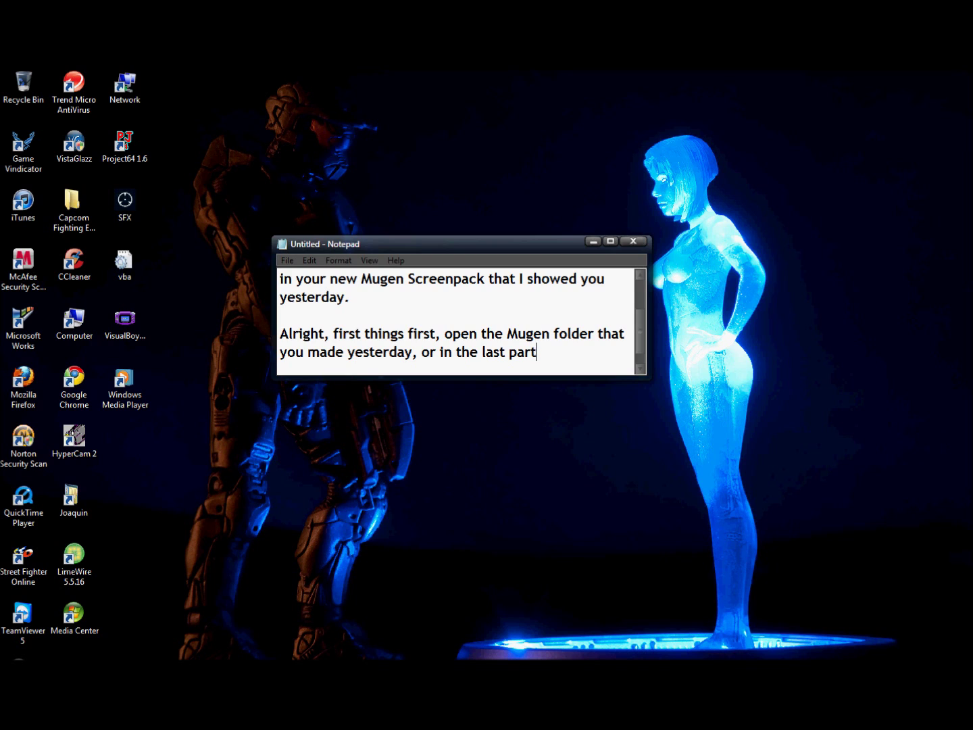
text(.)
- Open the personal user folder from the desktop and browse to Downloads > Mugen Stuff > Rc8 Mugen
click(73, 502)
double_click(73, 502)
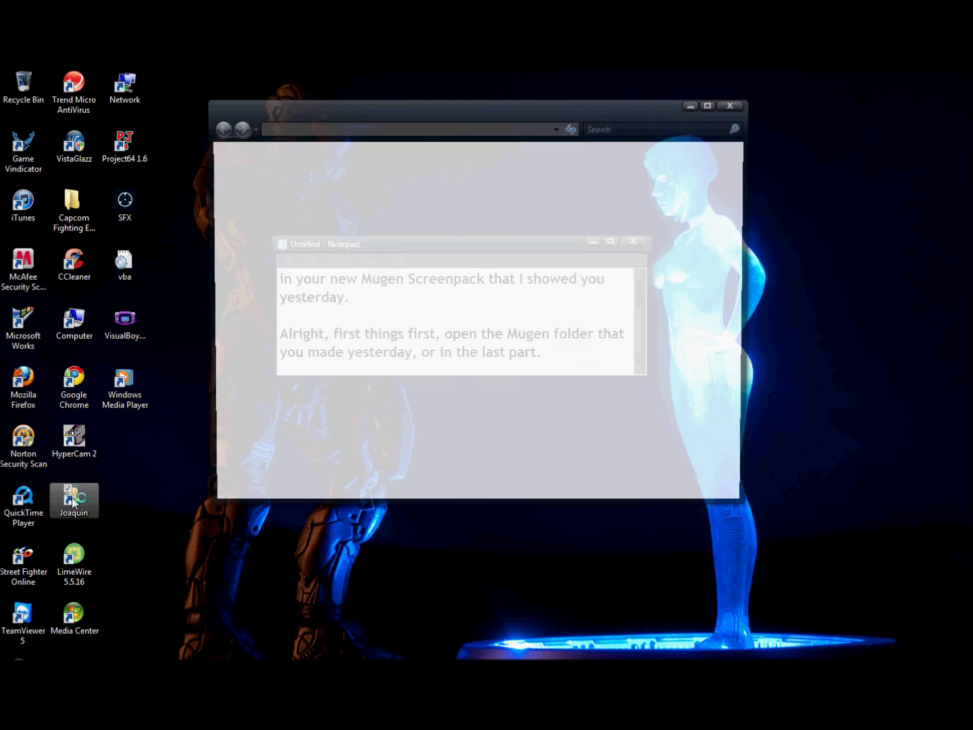
double_click(527, 240)
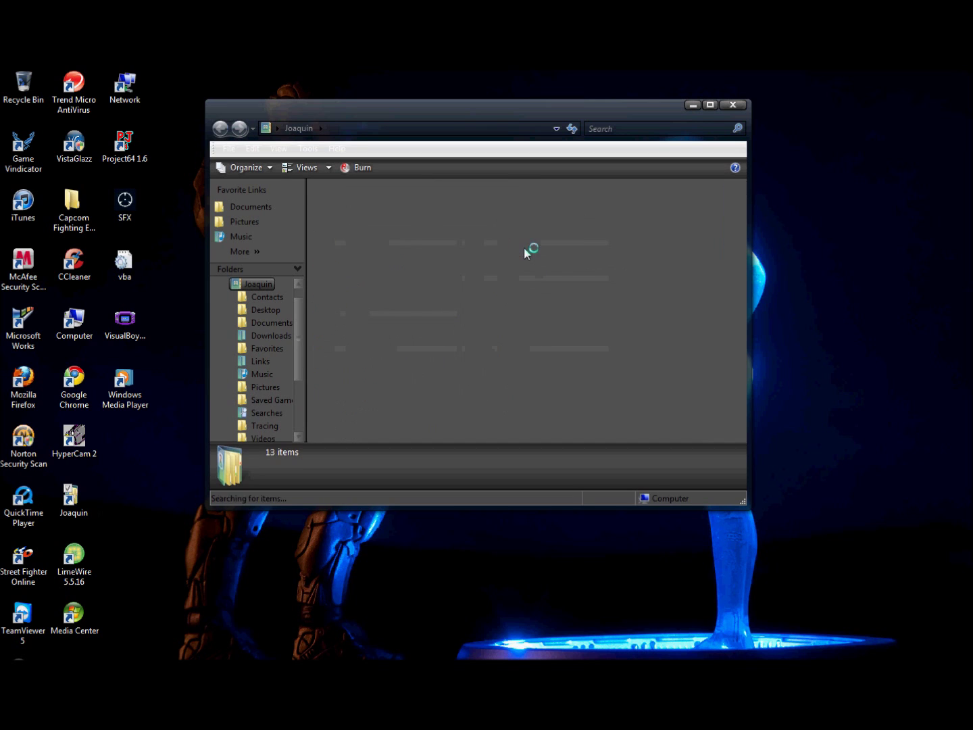
double_click(354, 241)
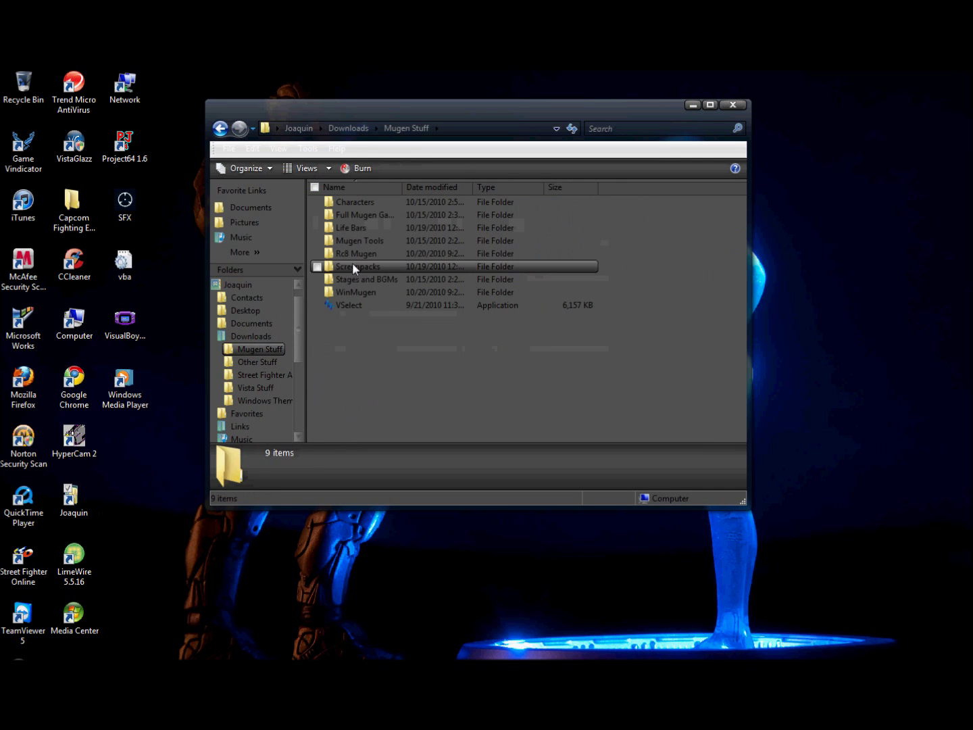
double_click(356, 254)
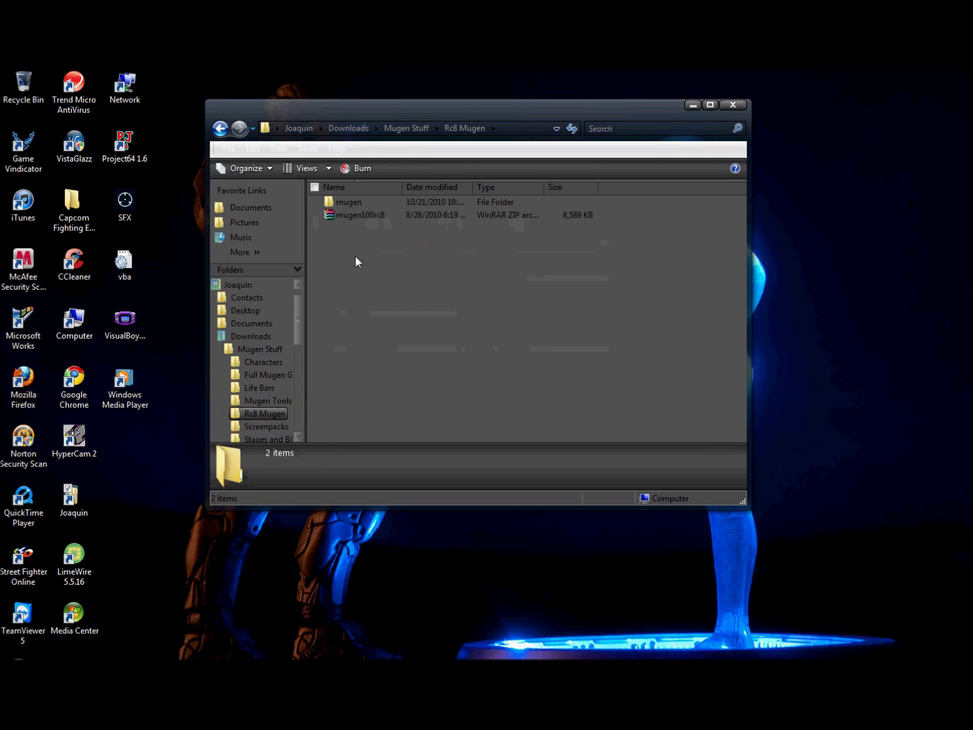
- Rename the mugen folder inside Rc8 Mugen as "EVE HD Mugen"
click(352, 199)
click(352, 201)
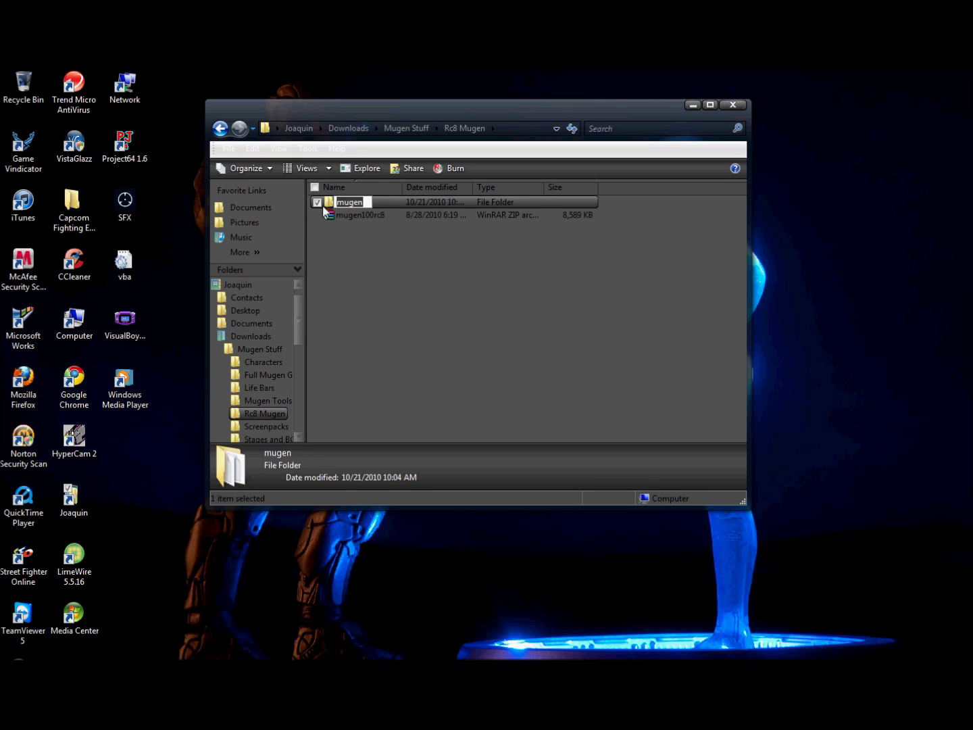
text(EVE HD Mugen)
click(519, 313)
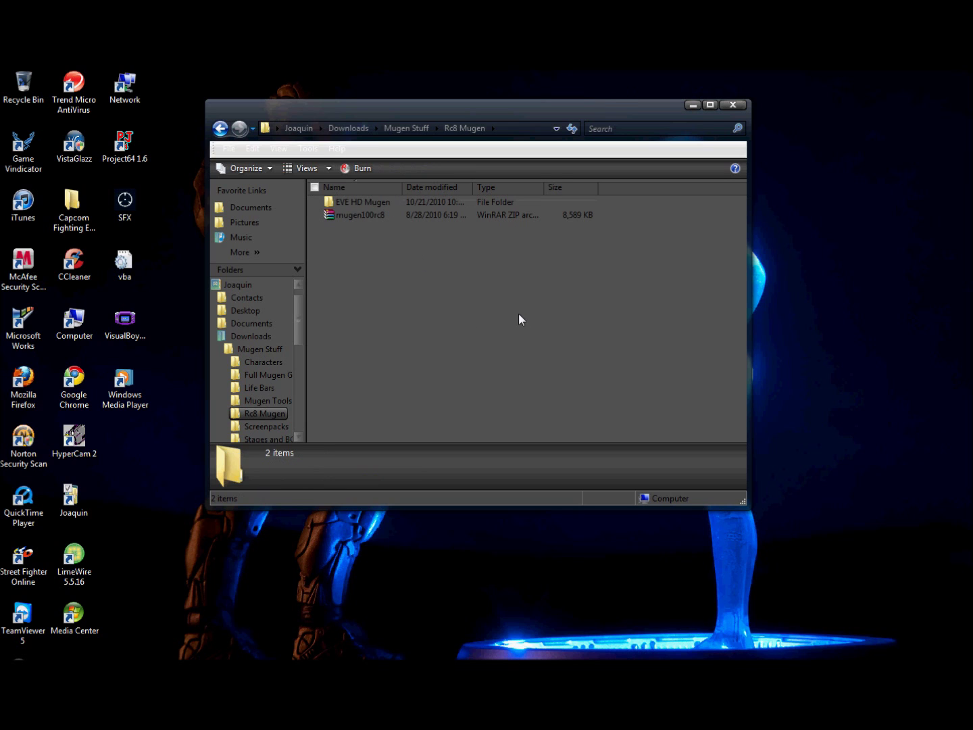
- Bring back the Notepad note, move it clear of the folder list, and open the EVE HD Mugen folder
click(304, 659)
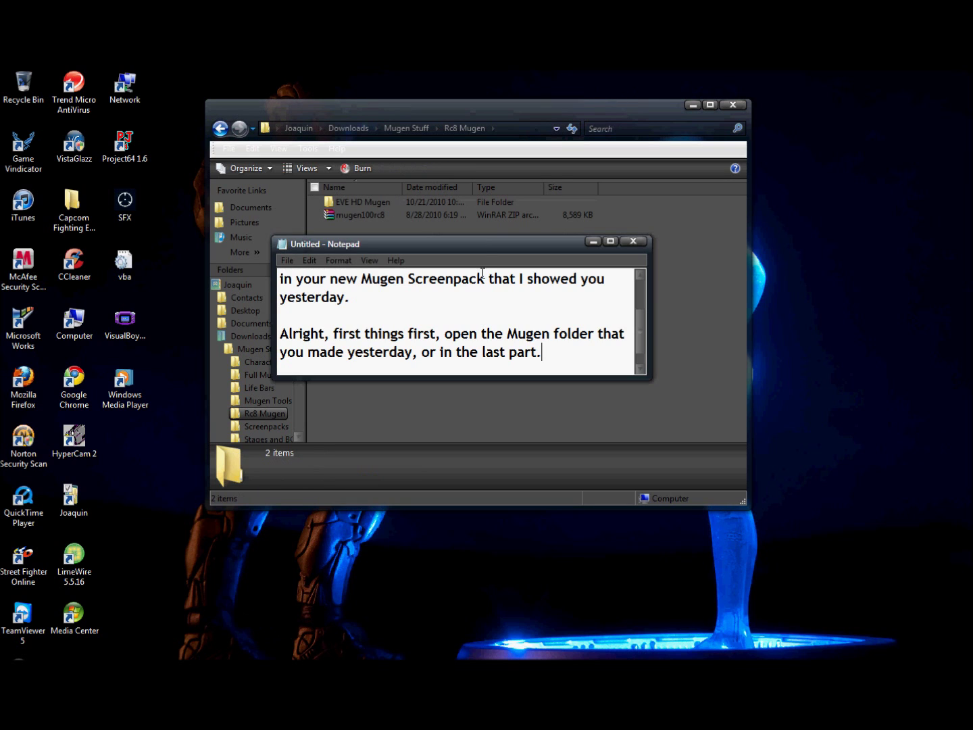
drag(476, 246, 755, 223)
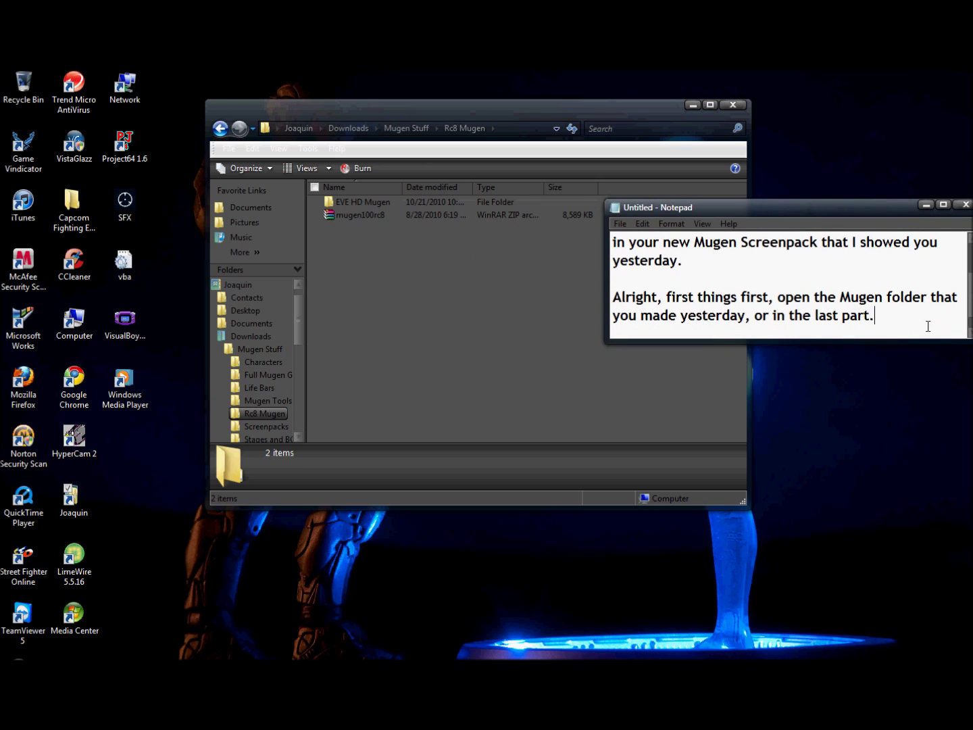
scroll(930, 325, down, 1)
double_click(369, 201)
- Add a new paragraph to the note reading "Go to your chars folder"
click(902, 304)
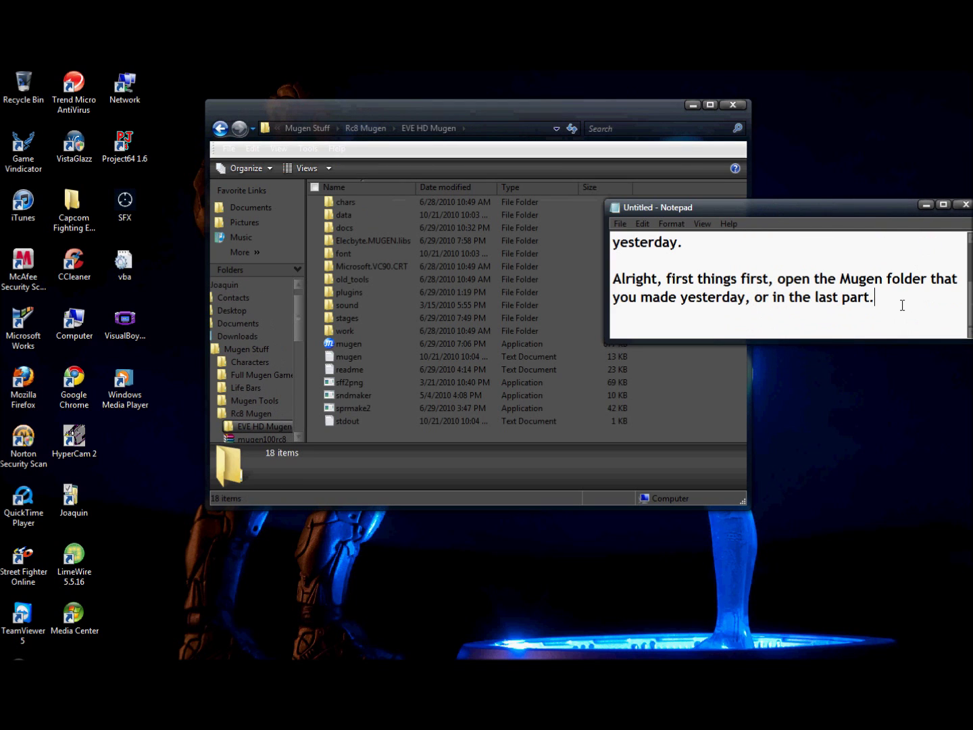
key(Return)
key(Return)
text(Go)
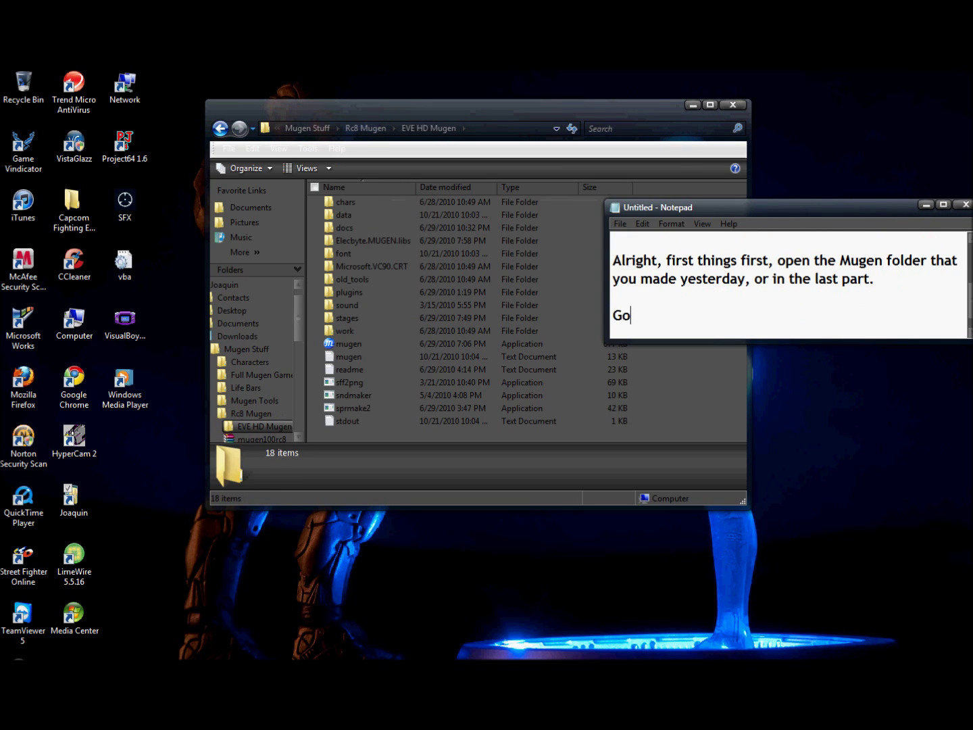
text( to your char fo)
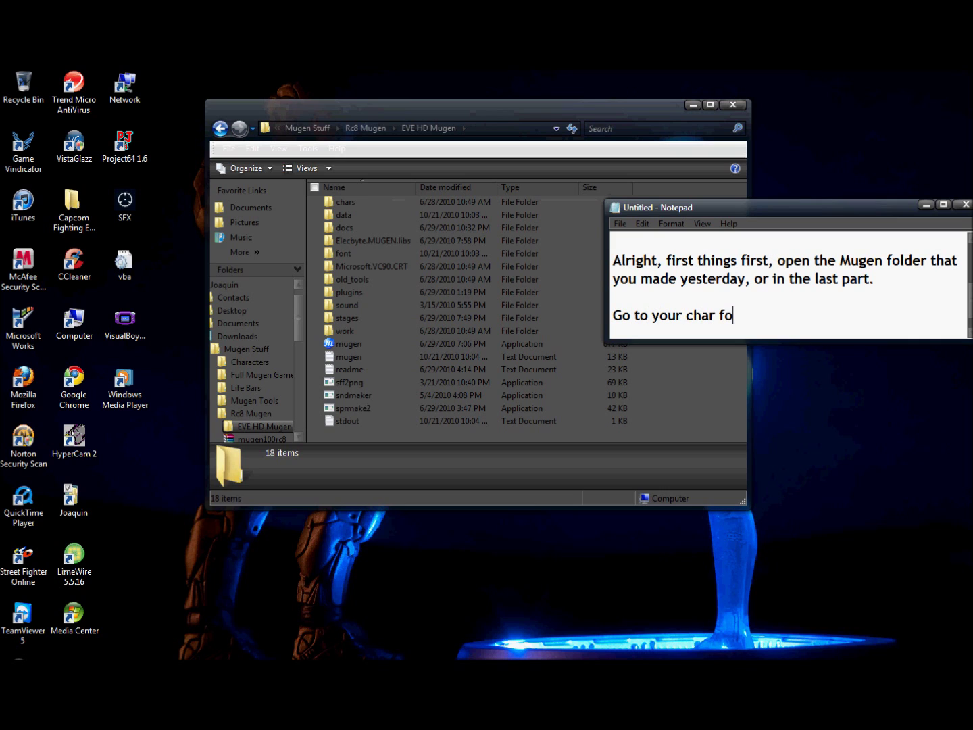
text(lder)
click(719, 316)
text(s)
key(BackSpace)
key(Right)
key(Right)
key(Right)
key(Right)
key(Right)
key(Right)
key(Right)
key(Return)
key(BackSpace)
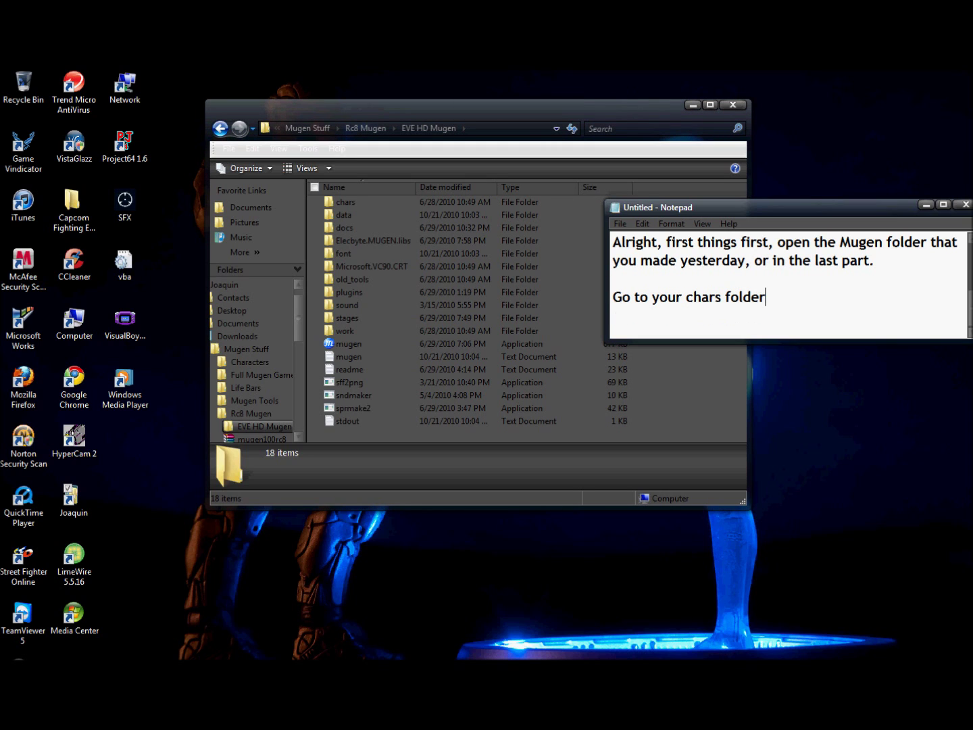
- Open the chars folder and continue the note's last line with "Now, you should see both versions of Kung Fu Man."
double_click(360, 201)
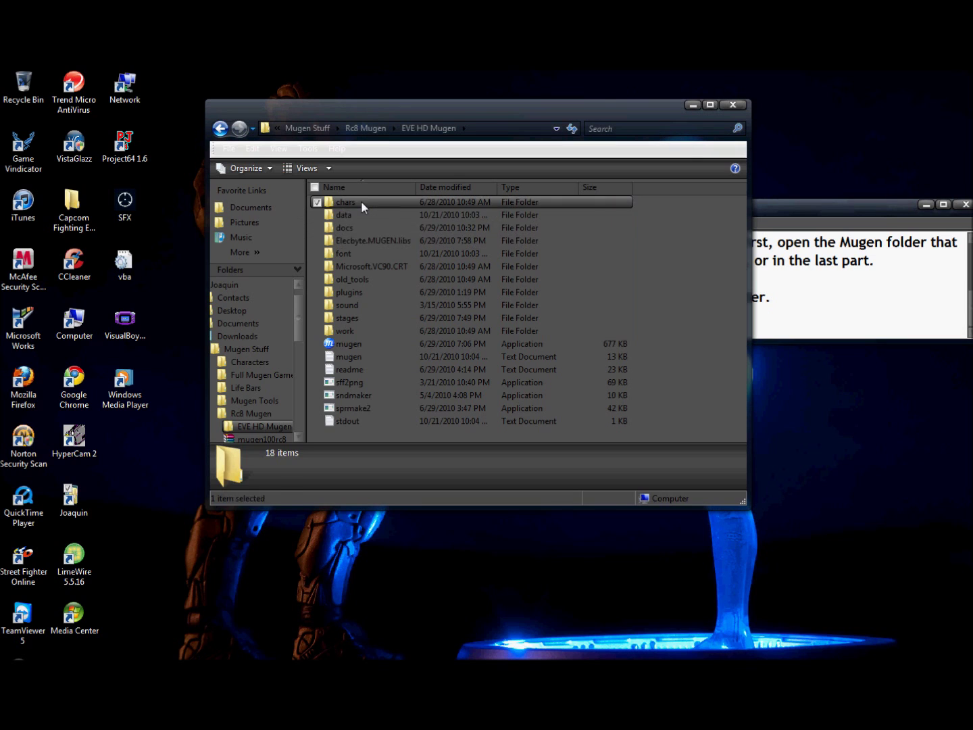
click(888, 301)
text(. )
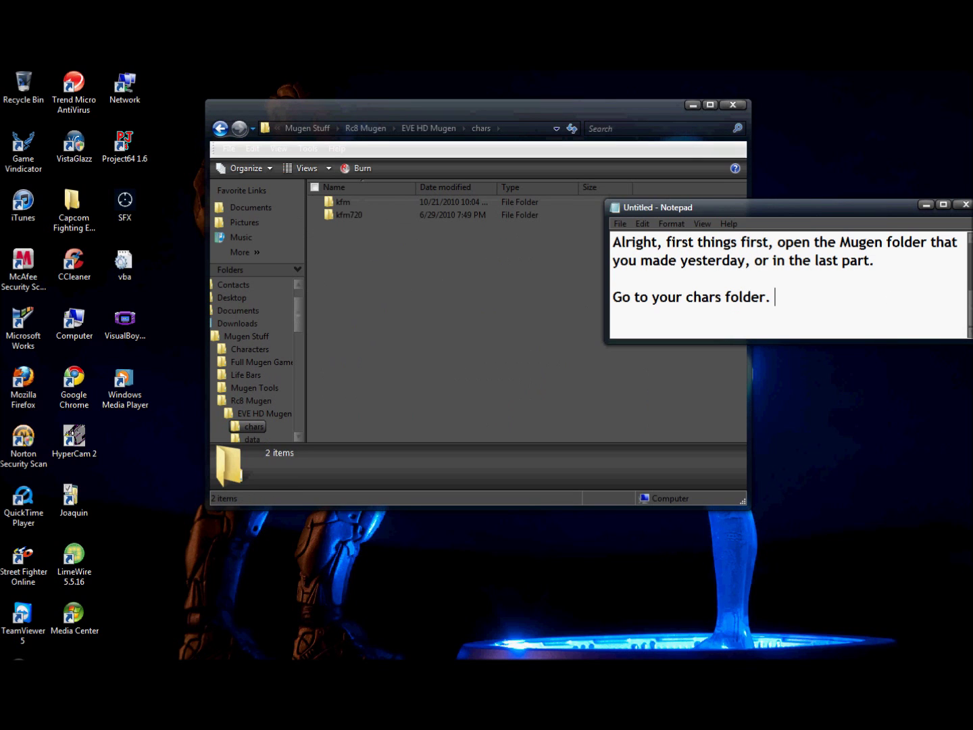
text(Now, you should see )
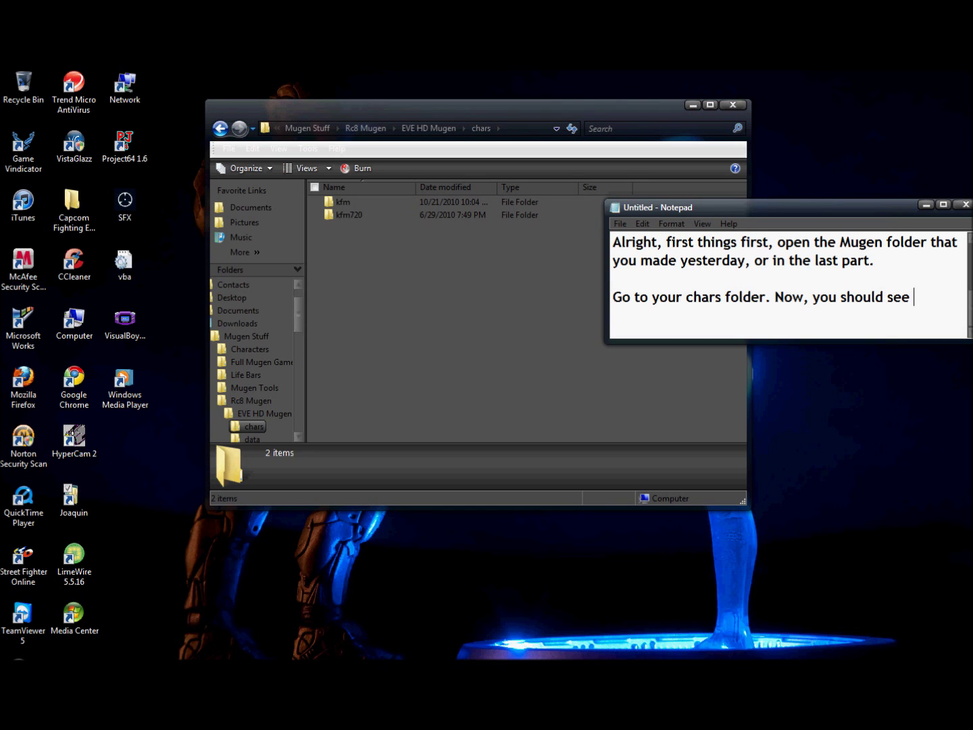
text(both versions of )
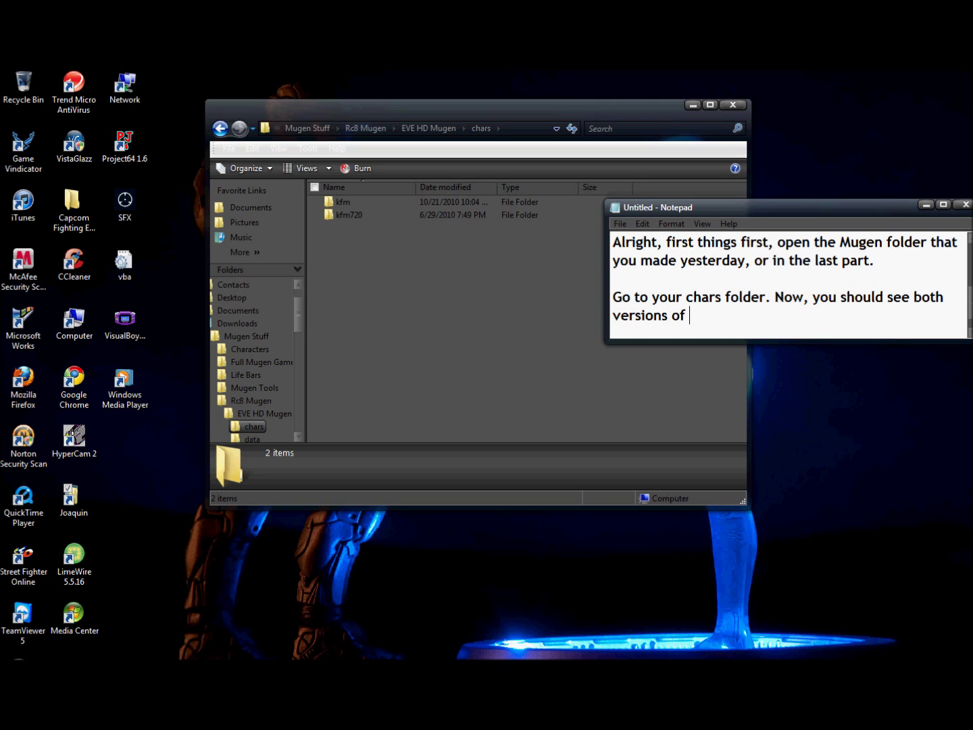
text(Kung Fu Man.)
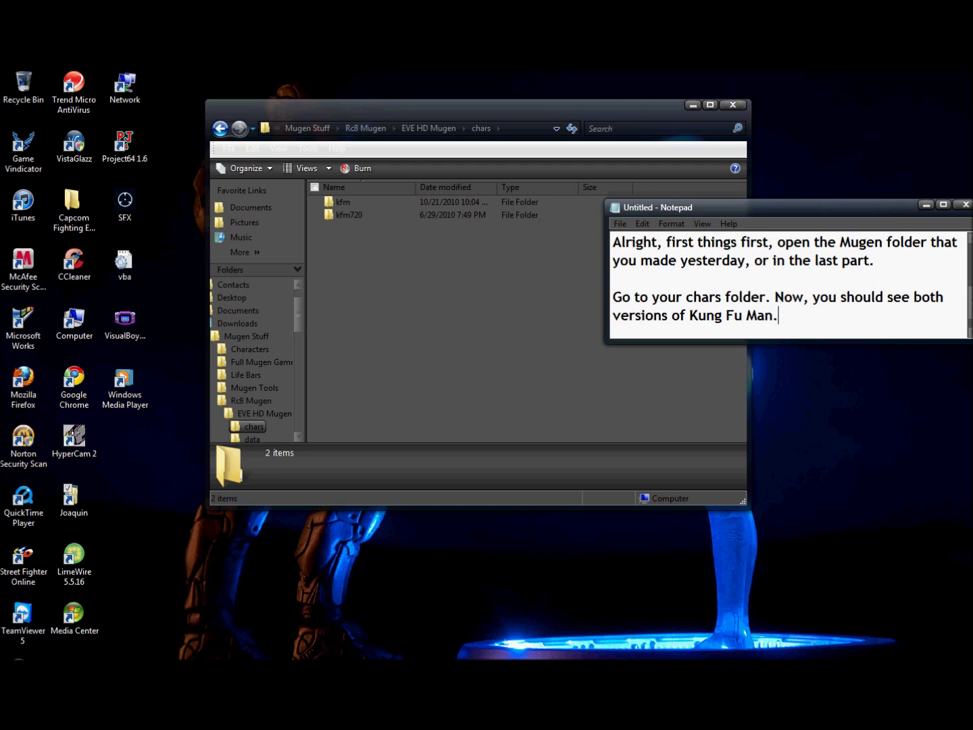
- Add a new paragraph to the note: "To add more to your roster, search for mugen characters."
key(Return)
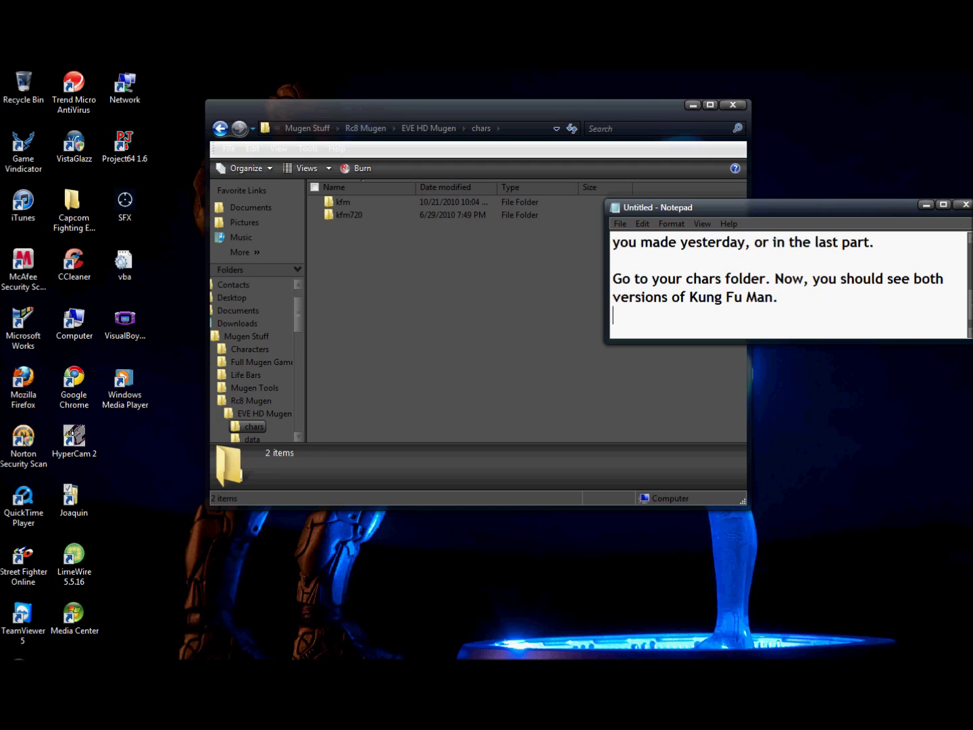
key(Return)
text(To add )
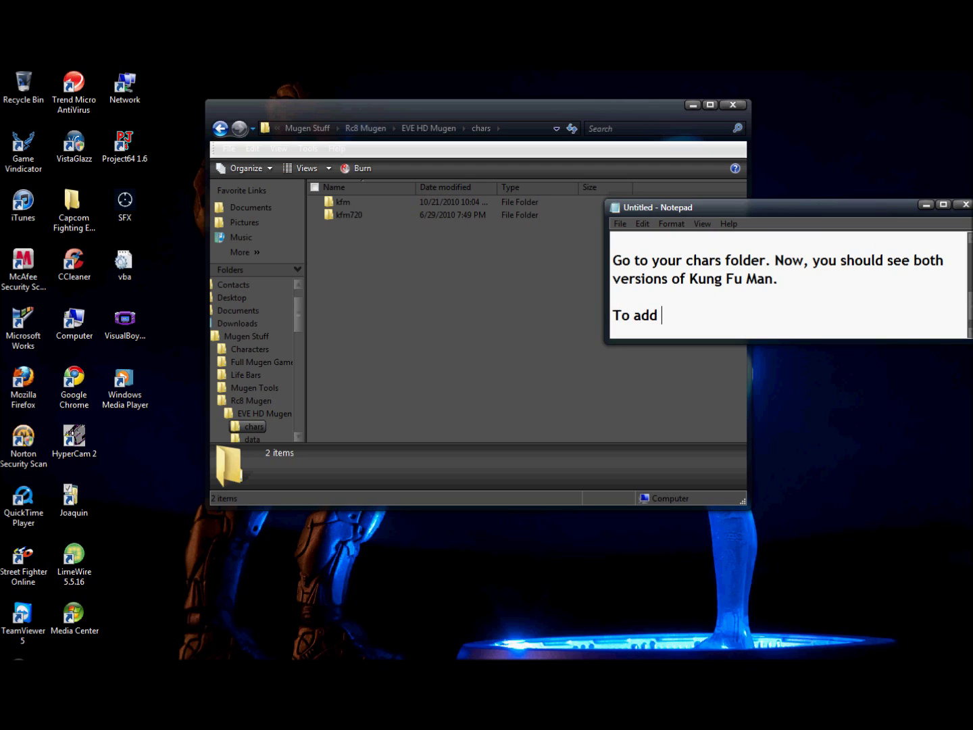
text(more to your roster)
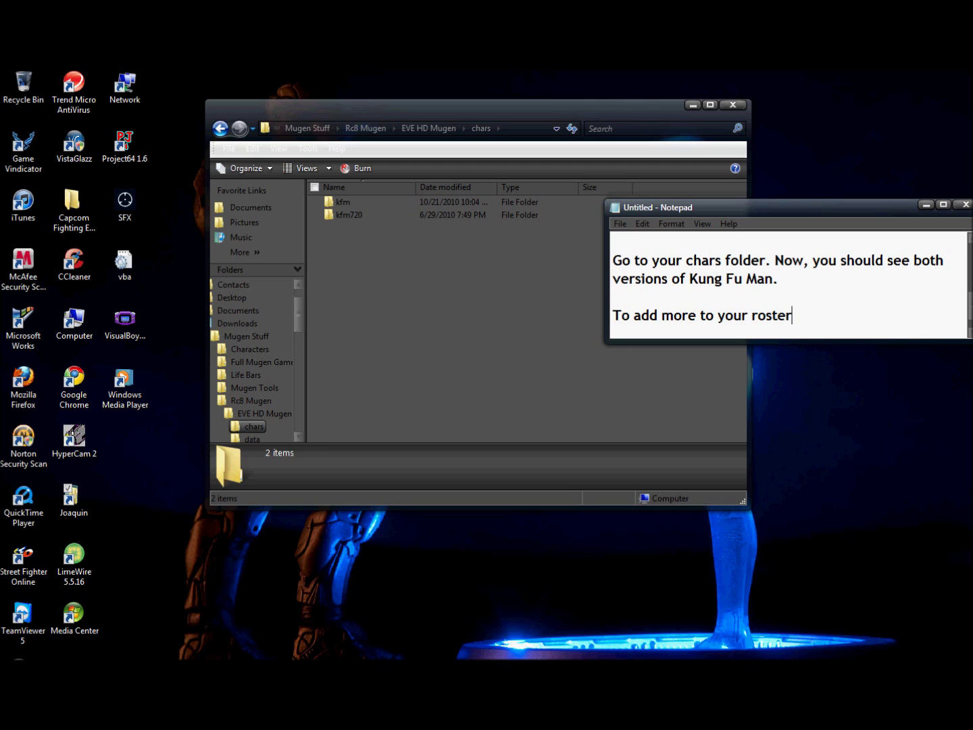
text(. search for m)
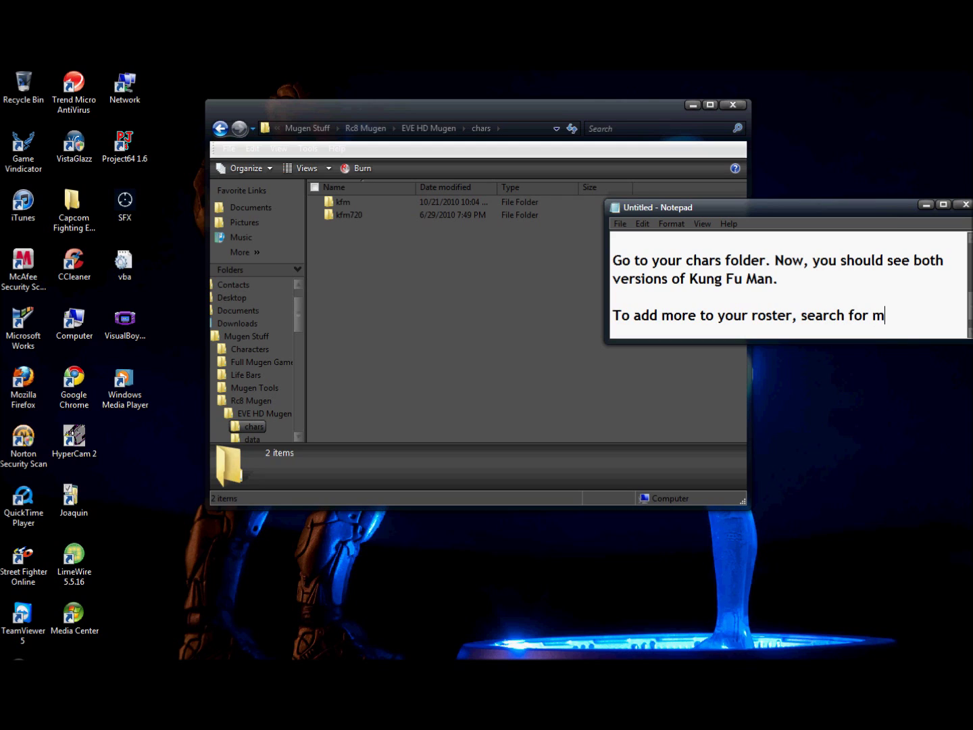
text(ugen characters)
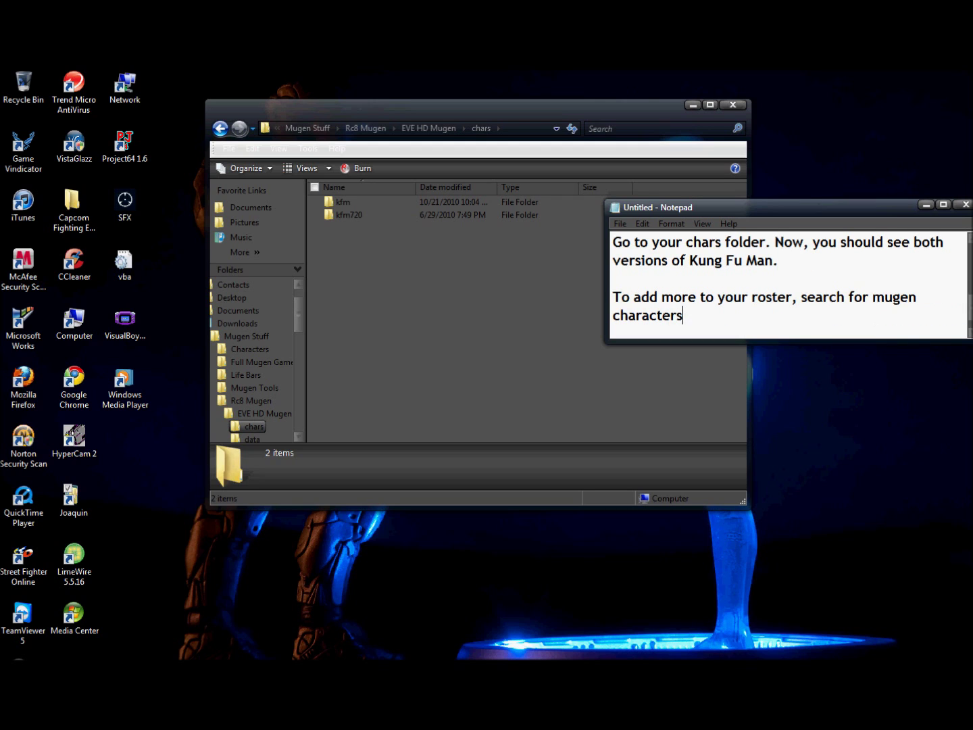
text(.)
- Continue the roster paragraph with the sentence "If you haven't done that now, pause the video, NOW."
text(If you haven't dones)
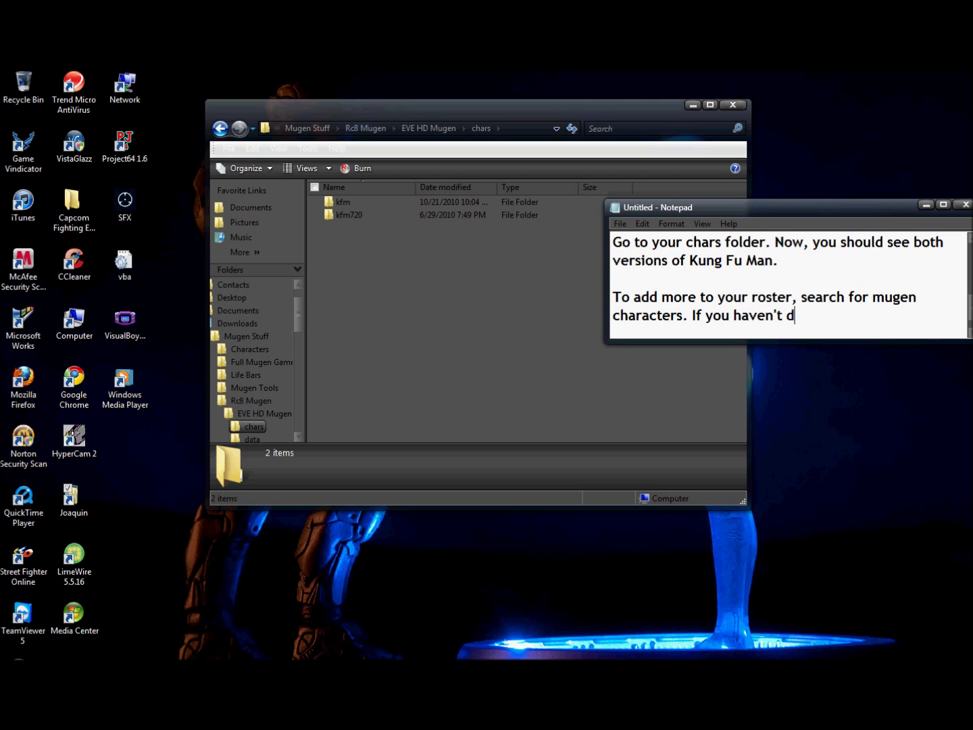
key(BackSpace)
text(tht n)
key(BackSpace)
key(BackSpace)
key(BackSpace)
key(BackSpace)
text(at)
key(BackSpace)
key(BackSpace)
key(BackSpace)
text(that now, puse the )
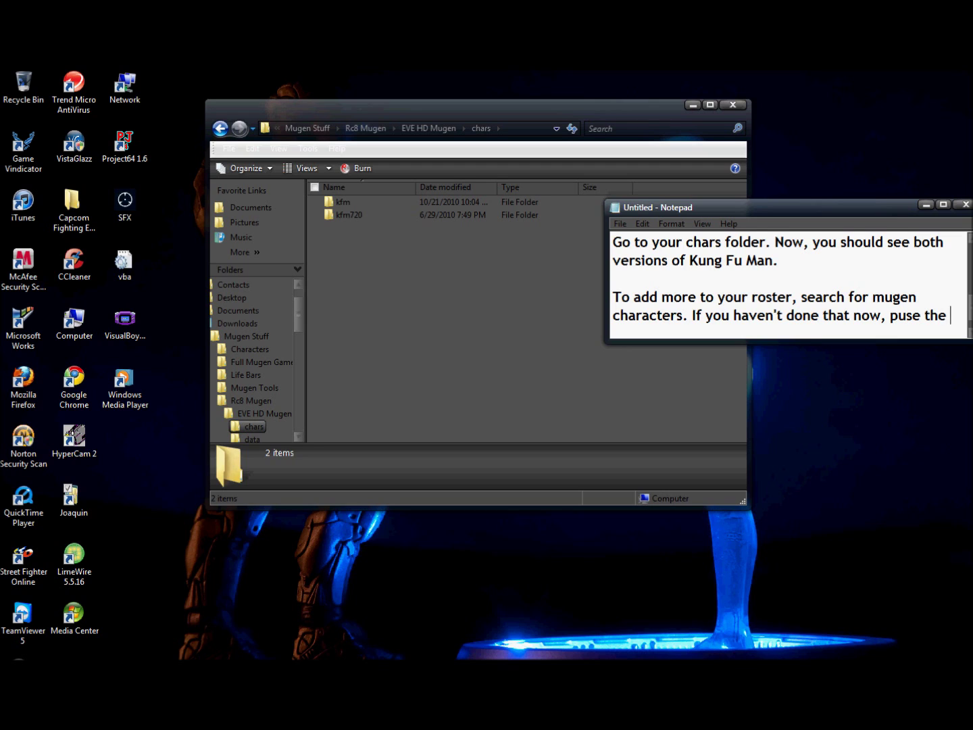
text(vid)
key(BackSpace)
key(BackSpace)
key(BackSpace)
key(BackSpace)
key(BackSpace)
key(BackSpace)
key(BackSpace)
key(BackSpace)
key(BackSpace)
key(BackSpace)
key(BackSpace)
text(a)
text(use the vides)
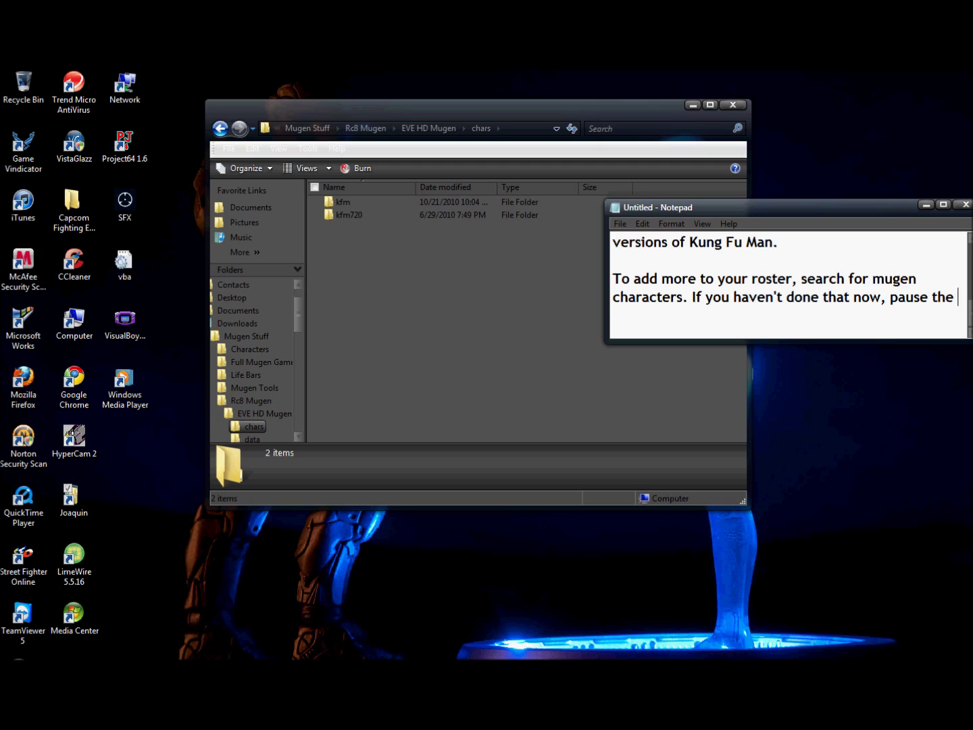
key(BackSpace)
text(o, NOW.)
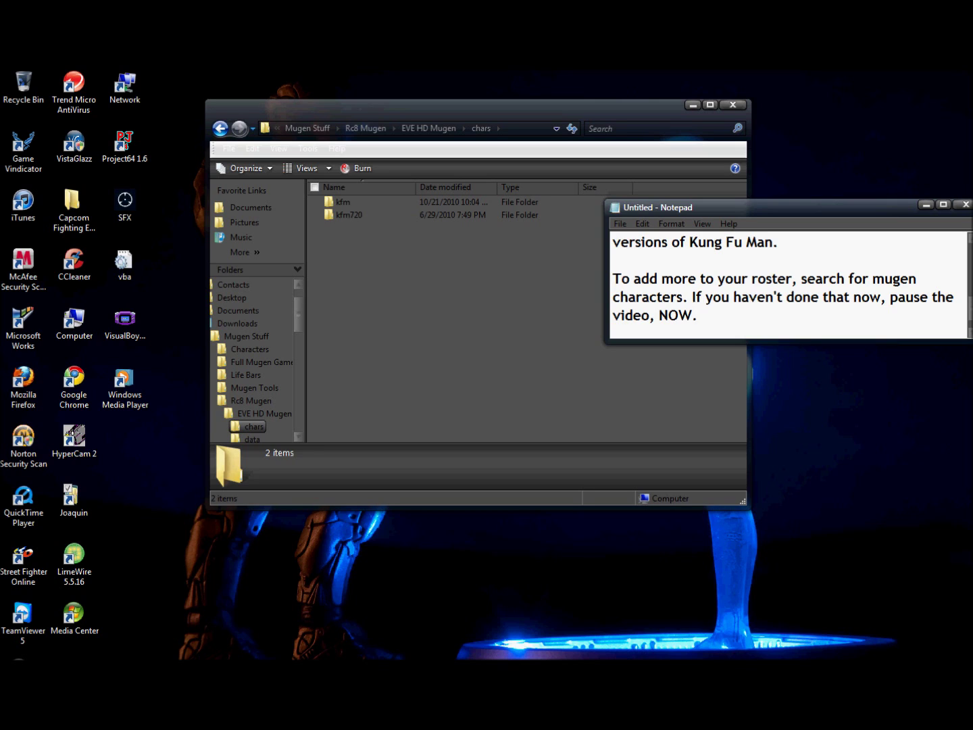
- Add a new paragraph to the note reading "Moving on, after you download it, you should see this..."
key(Return)
key(Return)
text(Movinh)
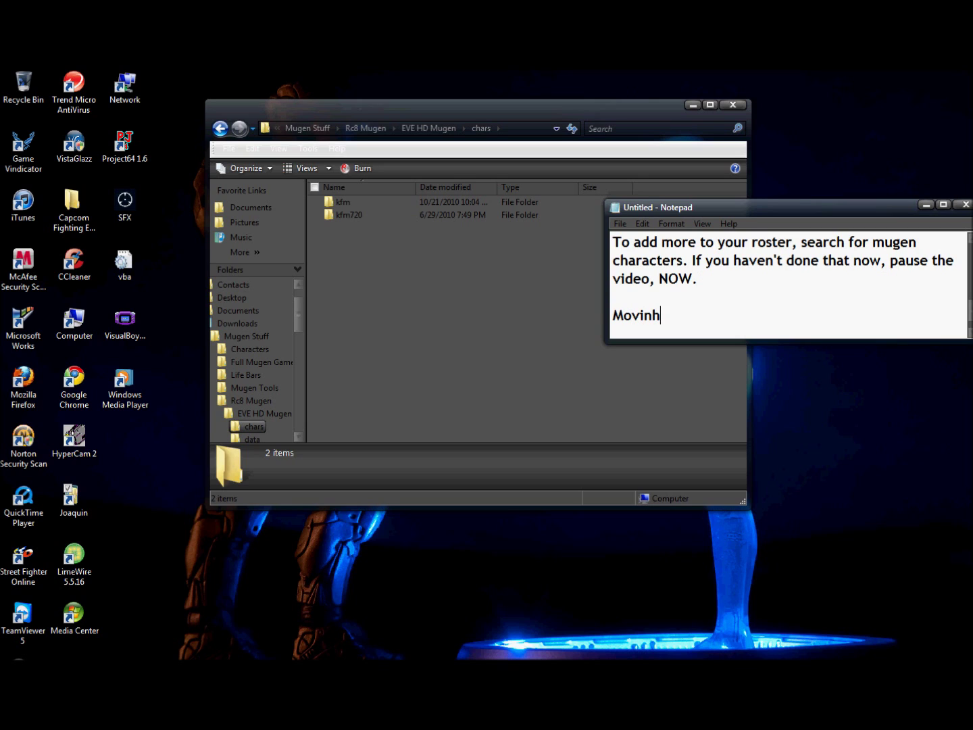
key(BackSpace)
text(g o0n)
key(BackSpace)
key(BackSpace)
text(o)
key(BackSpace)
text(n, after you dou)
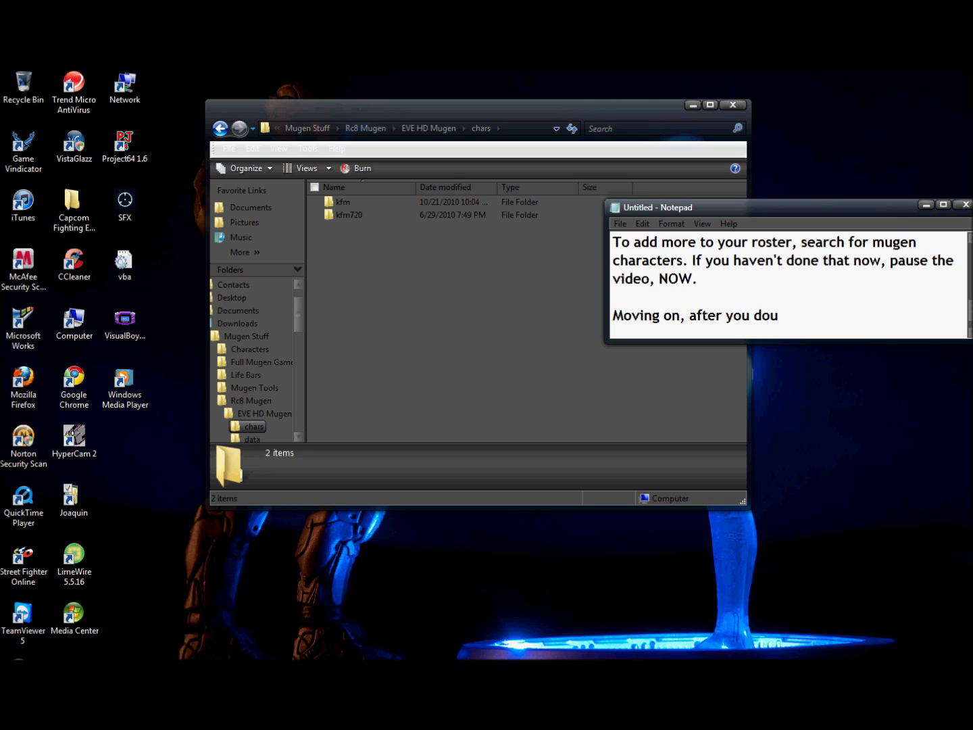
key(BackSpace)
text(wnload it ,)
text(you sh)
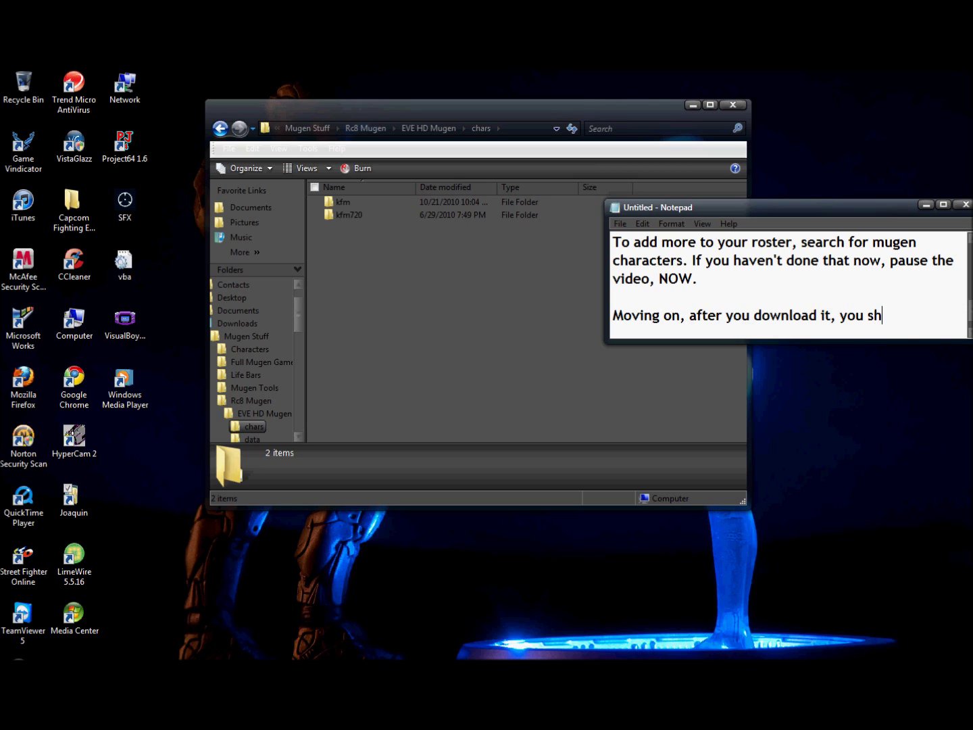
text(ould see this)
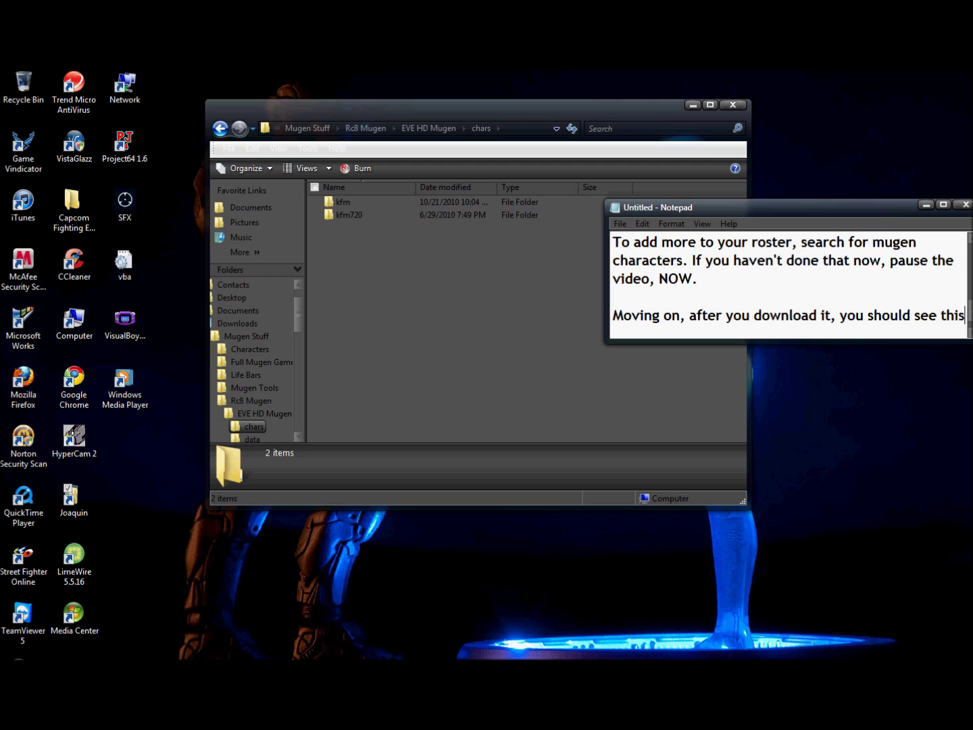
text(.)
key(BackSpace)
text(...)
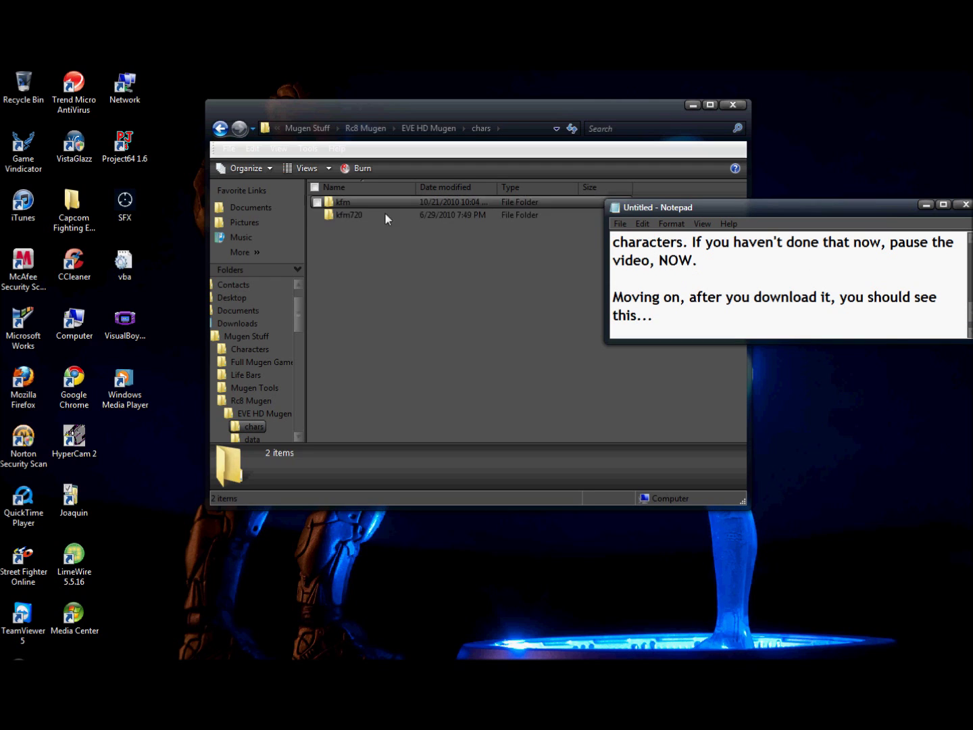
- Go up to the Mugen Stuff folder and open its Characters folder
click(366, 128)
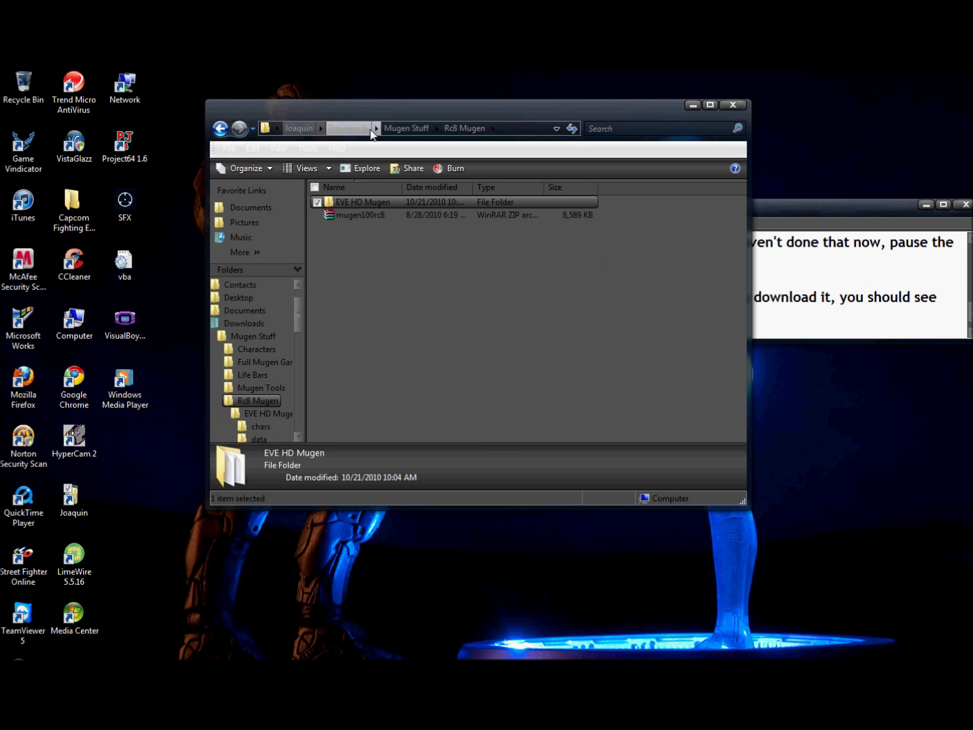
click(398, 128)
double_click(354, 203)
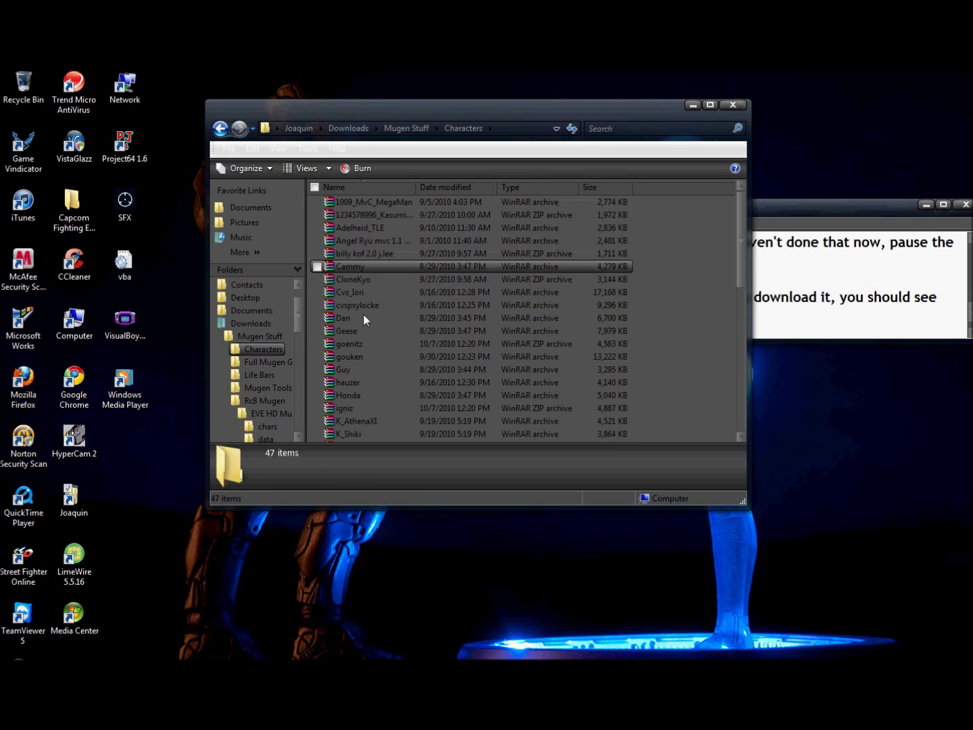
- Continue the note's last line with "the file should be zipped."
click(884, 313)
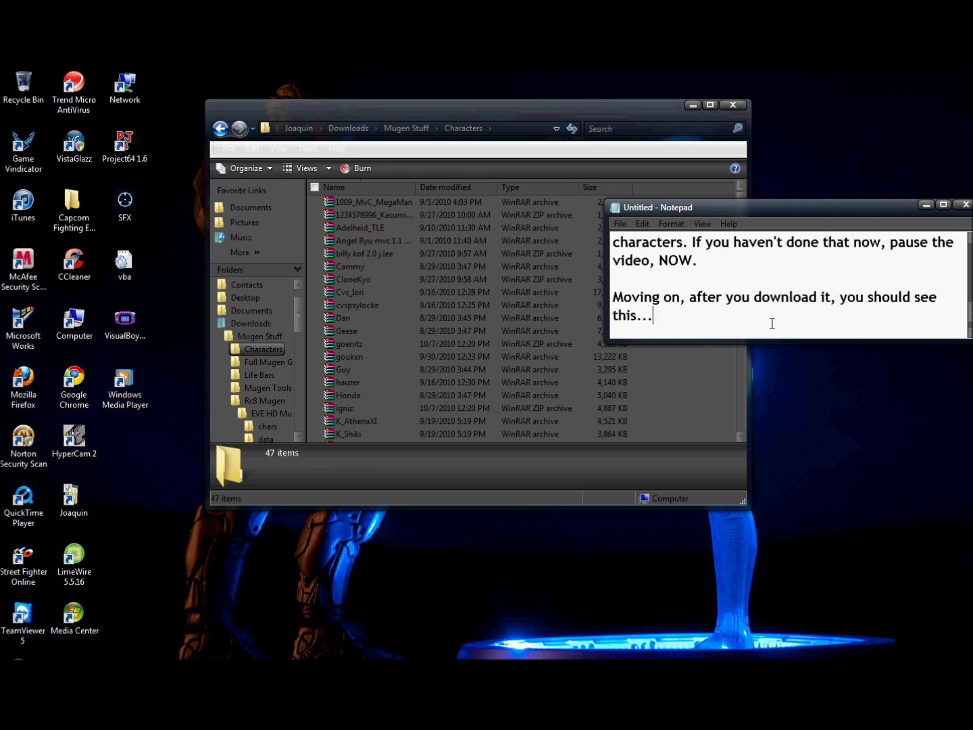
text(the fild)
key(BackSpace)
text(e should lio)
key(BackSpace)
key(BackSpace)
text(ook like)
key(BackSpace)
key(BackSpace)
key(BackSpace)
key(BackSpace)
key(BackSpace)
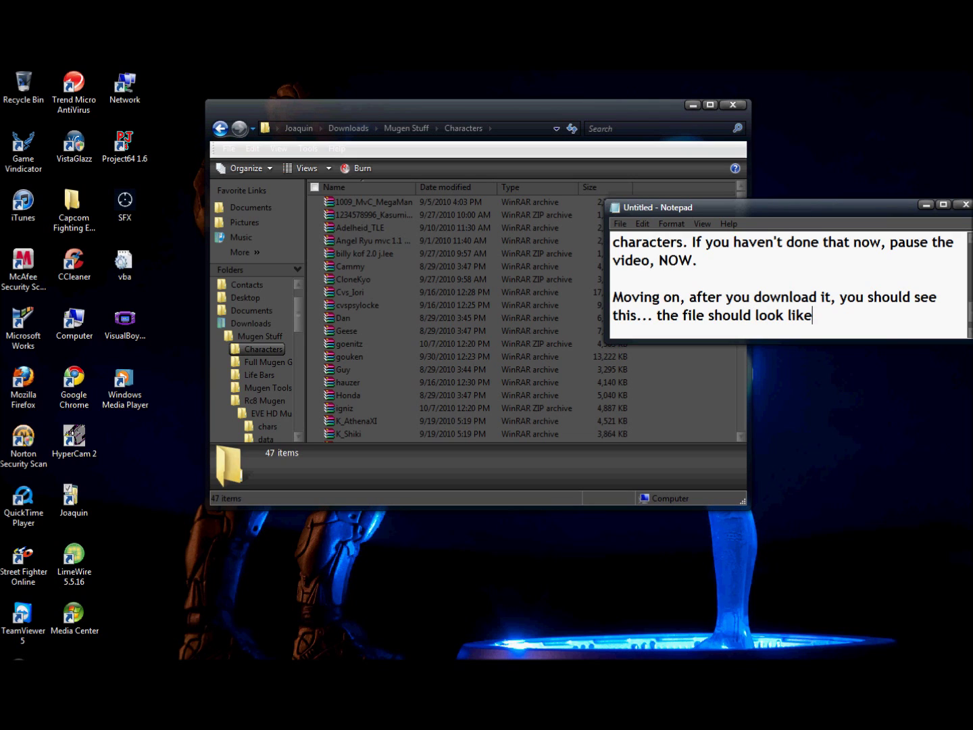
text(b)
key(BackSpace)
key(BackSpace)
key(BackSpace)
key(BackSpace)
key(BackSpace)
text(be zipped.)
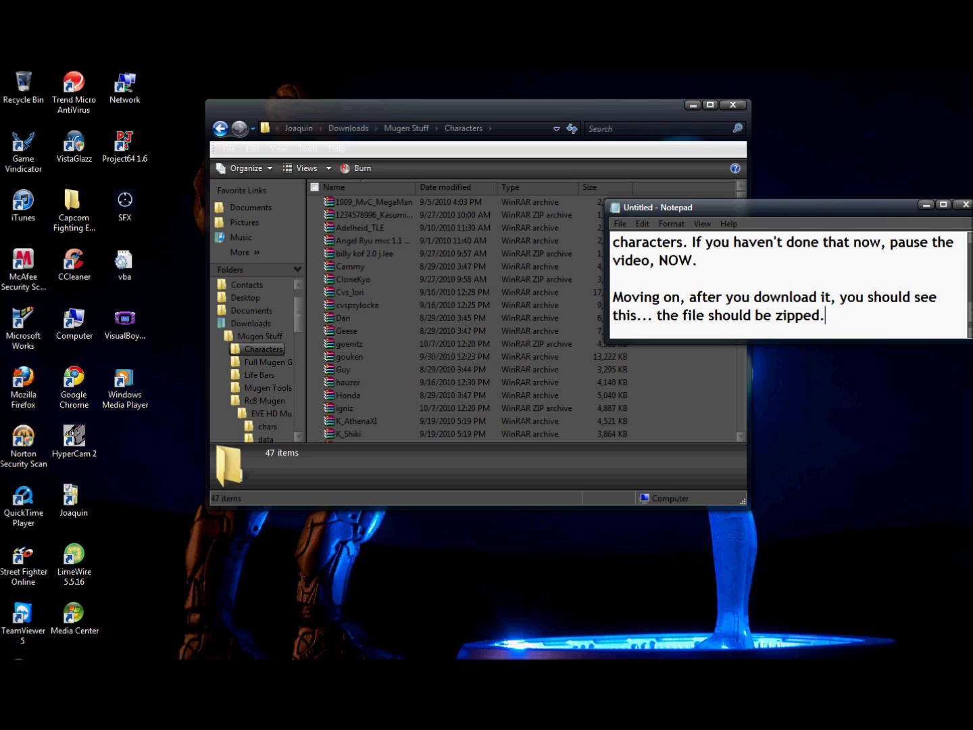
- Add the sentence "Now, with WinRar, open the file." to the note, and open the Dan archive clear of the note window
text(Now, with)
key(BackSpace)
key(BackSpace)
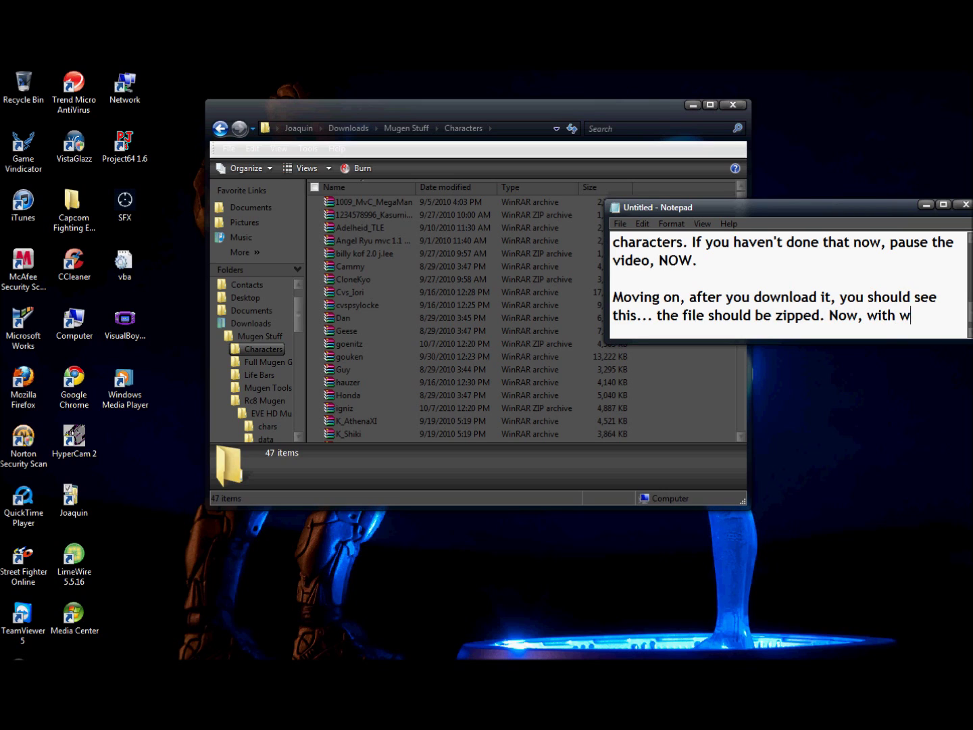
text(WinRar, open)
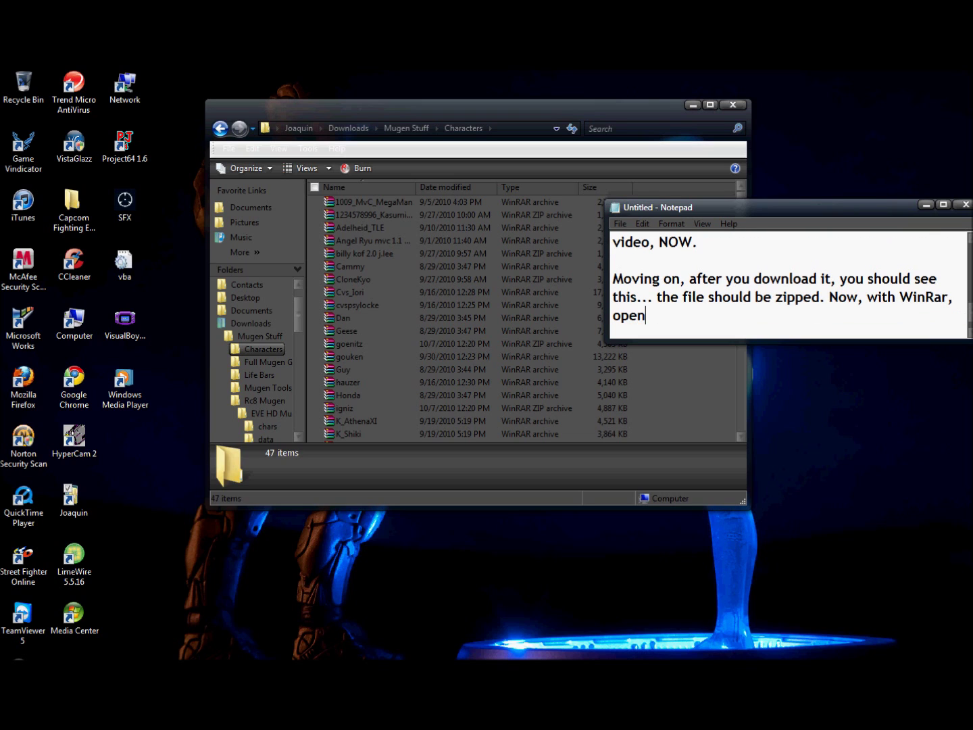
text( the file.)
double_click(340, 319)
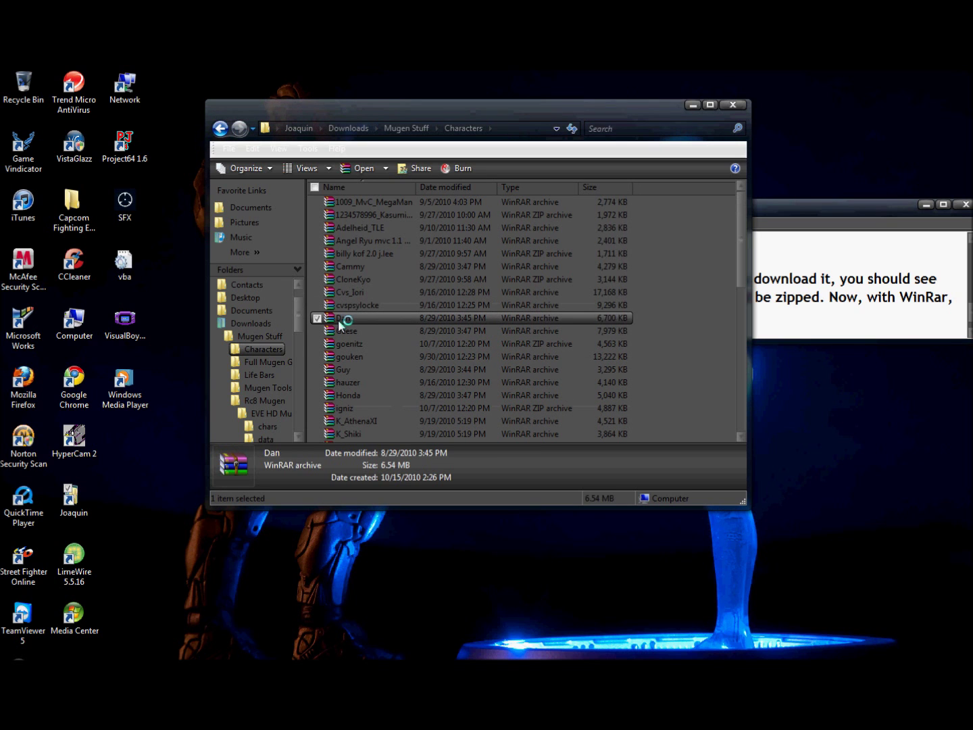
drag(808, 100, 338, 90)
- Add a new paragraph to the note: "I opened the Dan file to show what it should look like."
click(884, 327)
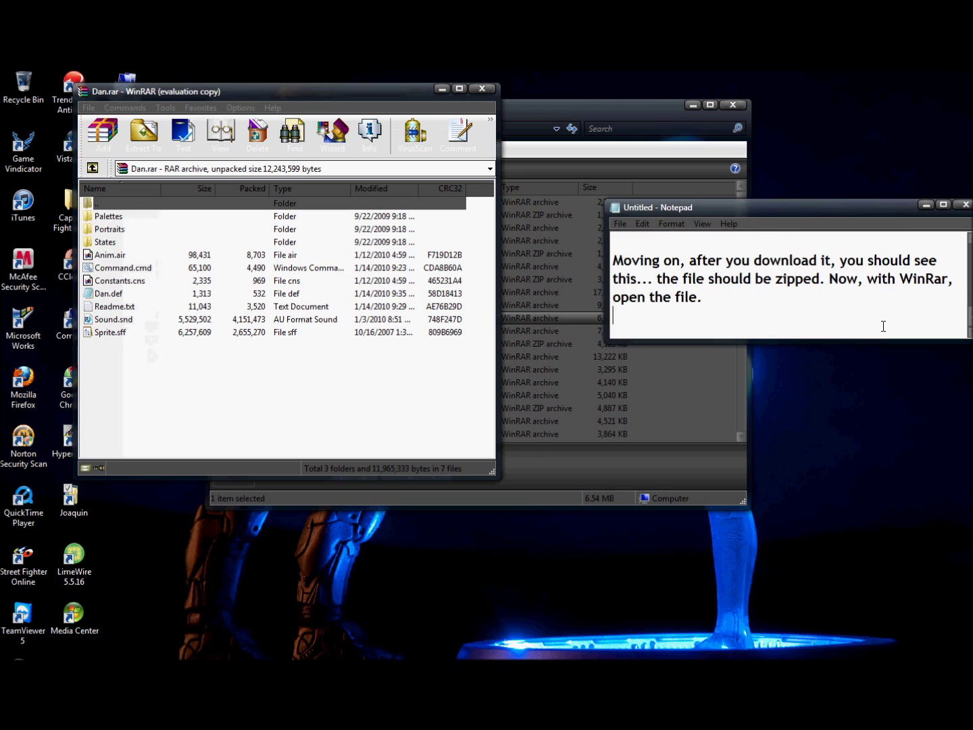
key(Return)
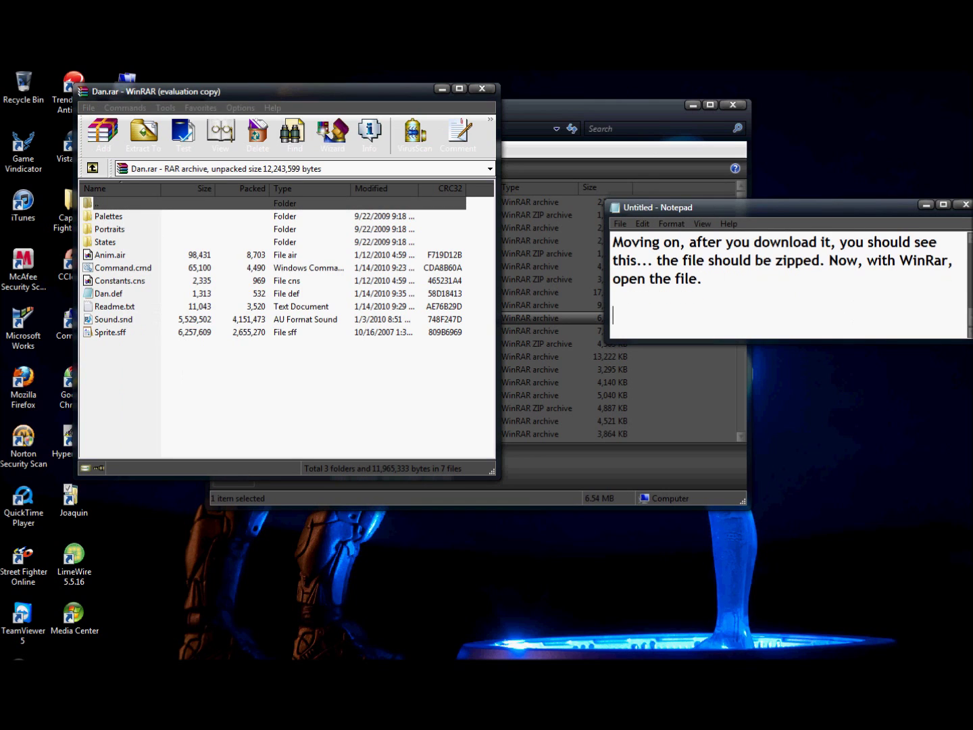
text(I opened the Dan fol)
key(BackSpace)
key(BackSpace)
text(ile)
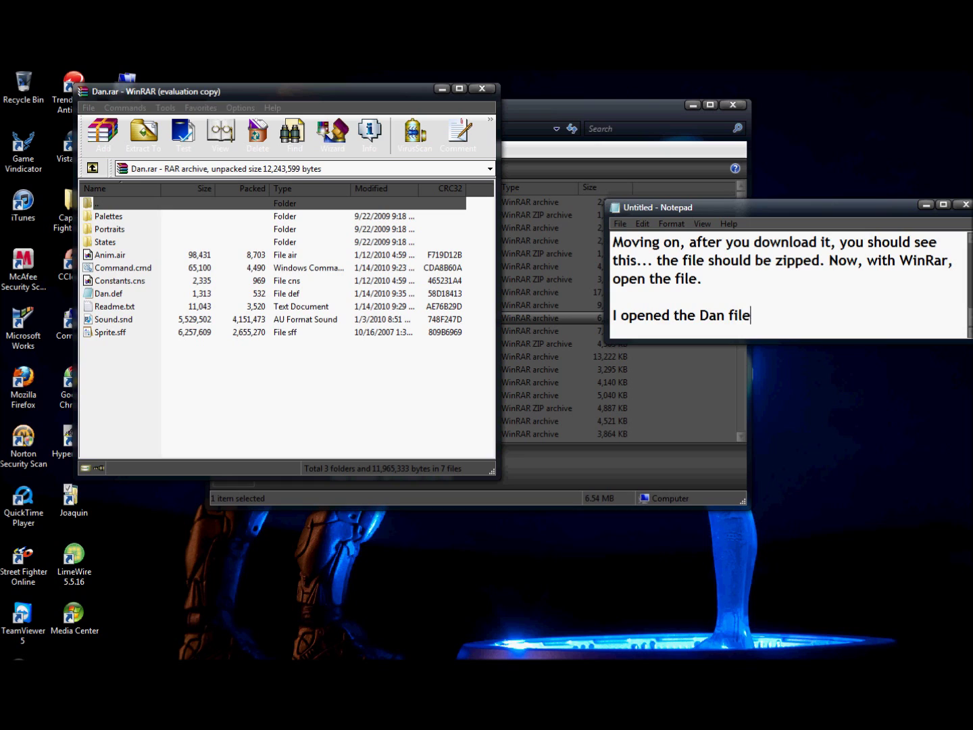
text( to show what it shoul)
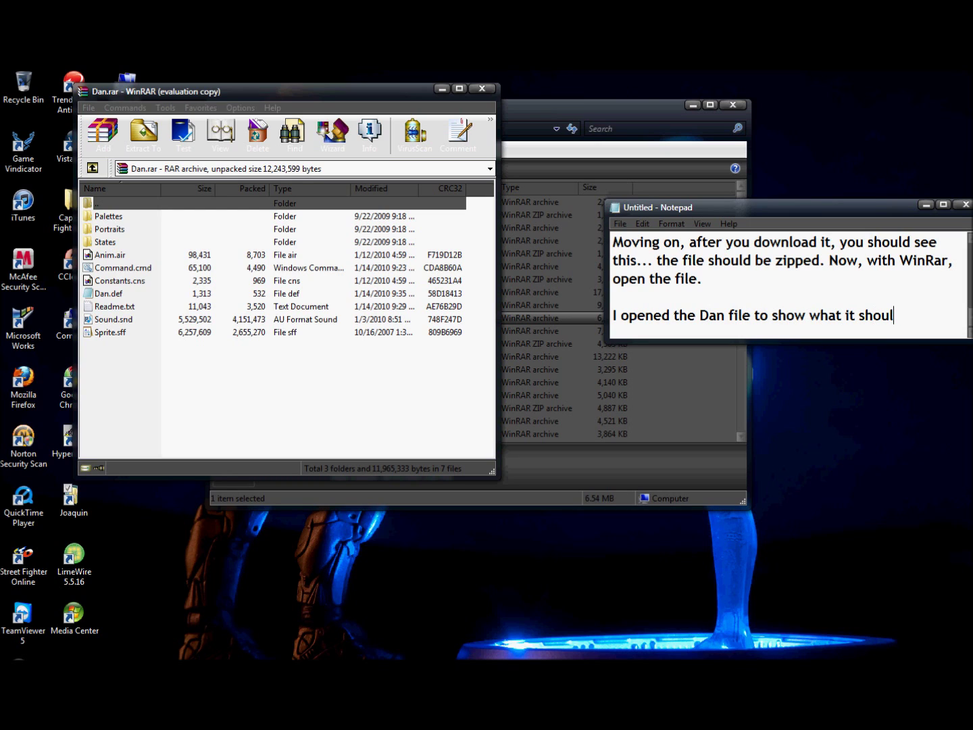
text(d look lilke.)
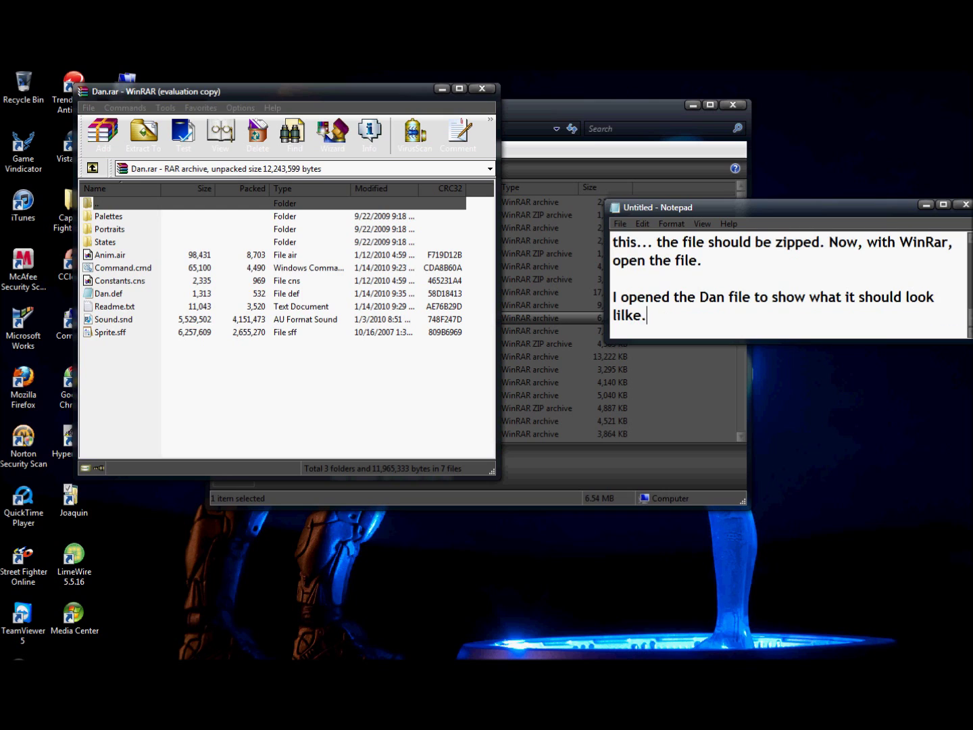
key(BackSpace)
key(BackSpace)
key(BackSpace)
key(BackSpace)
key(BackSpace)
key(BackSpace)
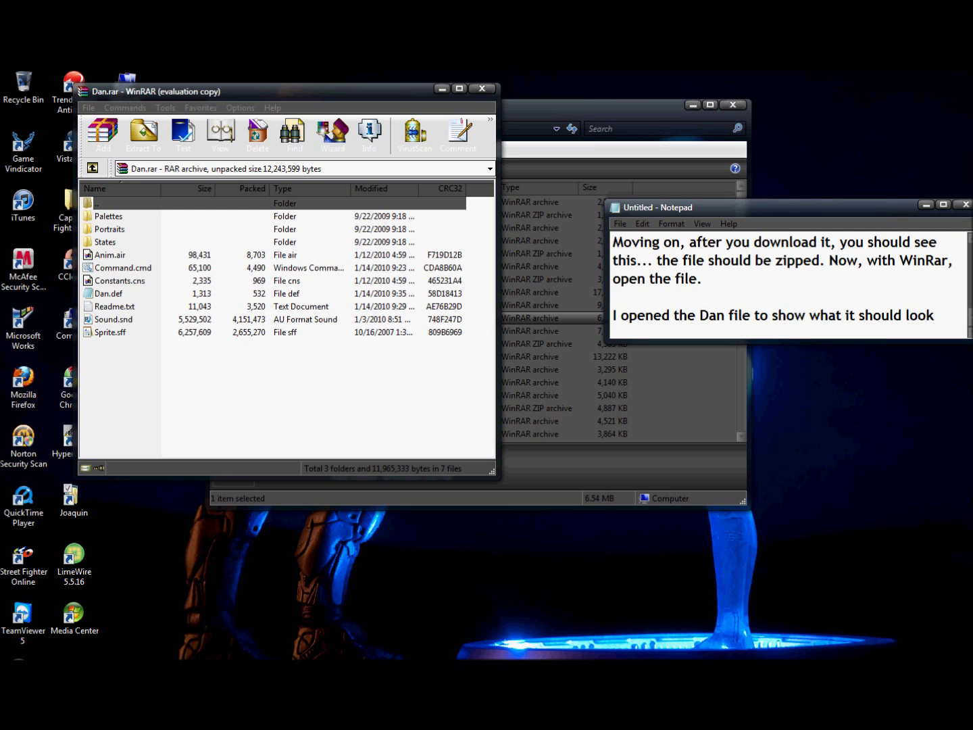
text(like.)
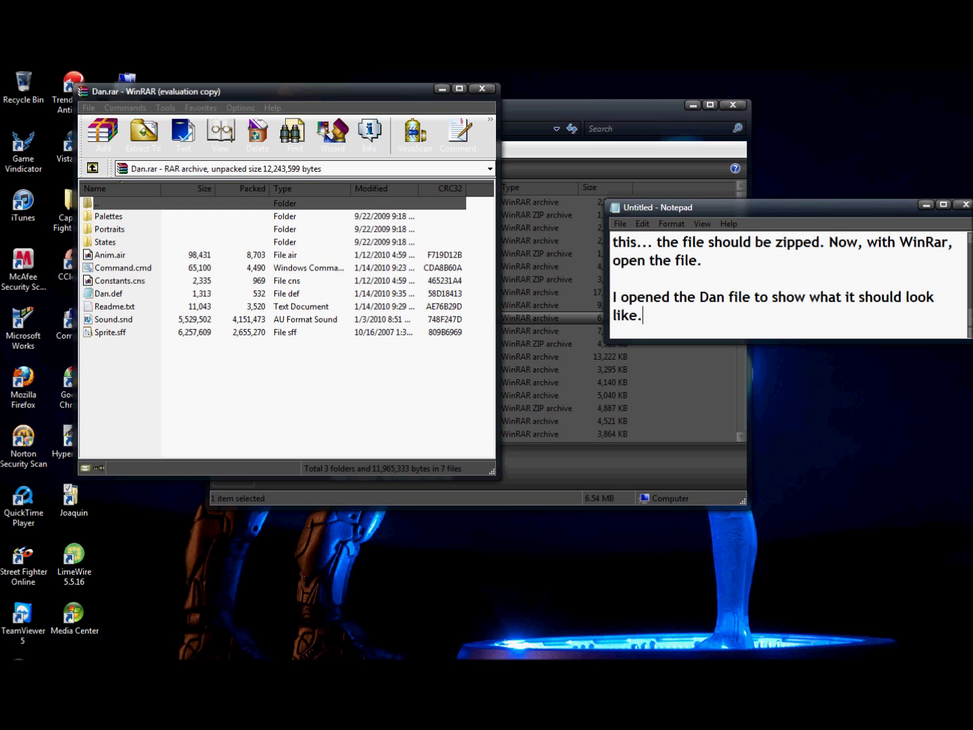
- Continue the Dan paragraph with "Now, to actually put him to your Mugen, look for the def file"
text( Now, to actua)
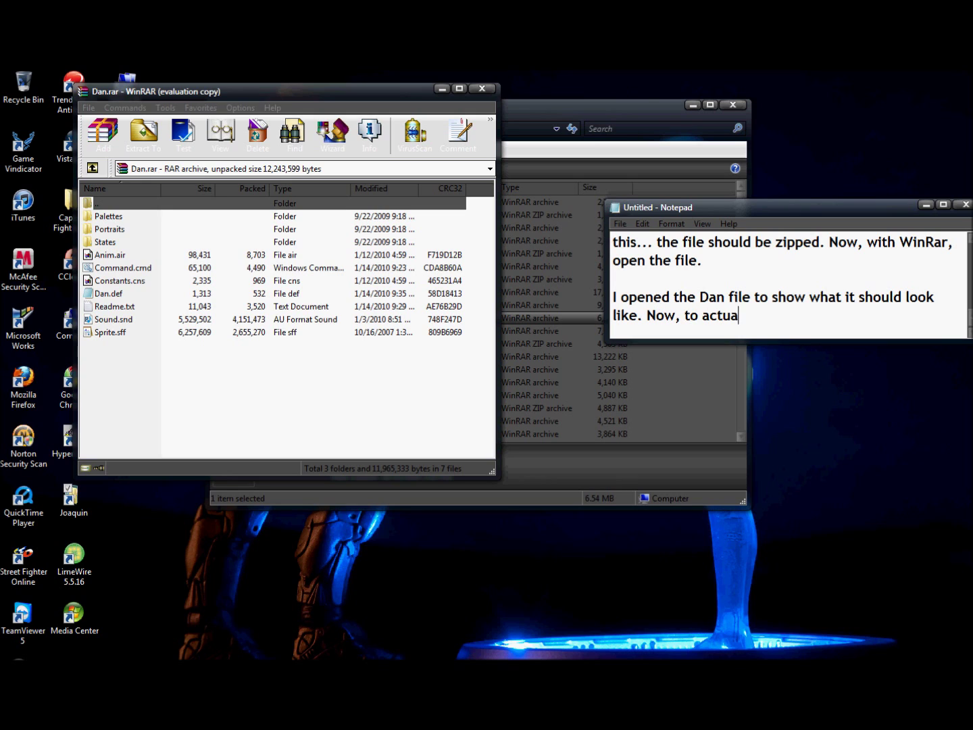
text(lly put him to you)
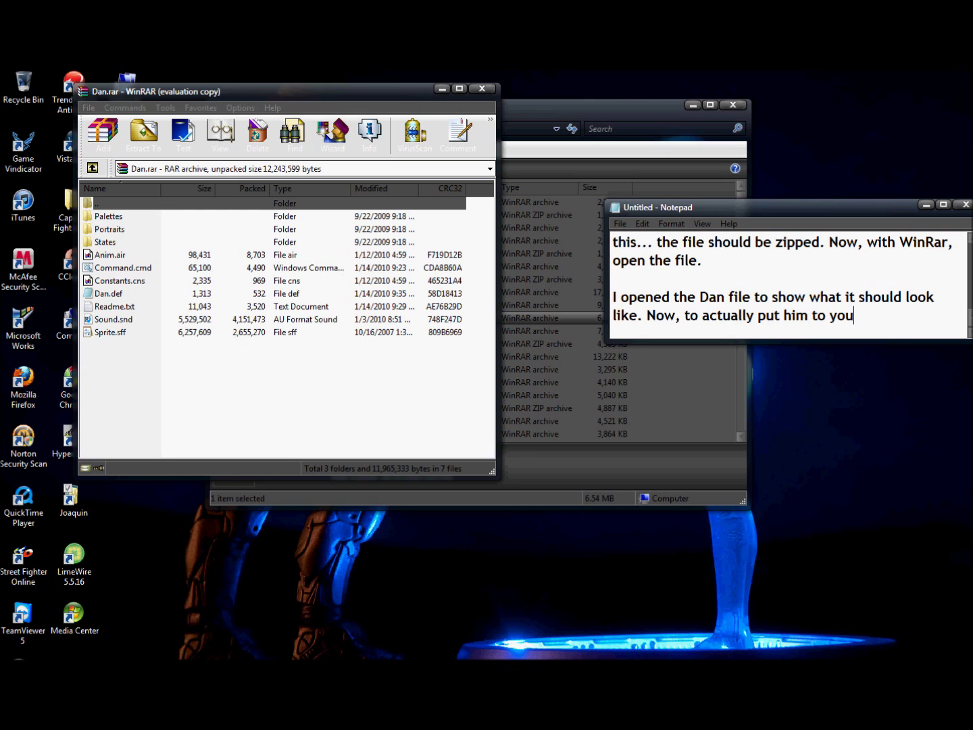
text(r Mugen, look for the)
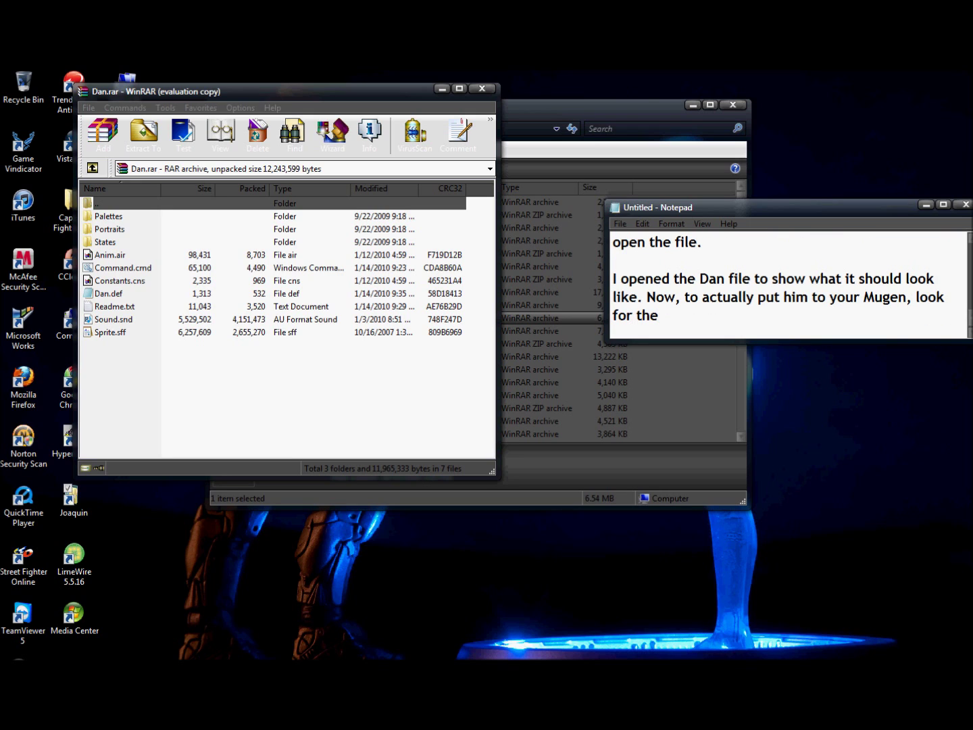
text( .de)
key(BackSpace)
key(BackSpace)
key(BackSpace)
text(def )
text(file)
- Finish the def file sentence in the note with ", which my cursor will point to."
text(, w)
text(hick h)
key(BackSpace)
key(BackSpace)
key(BackSpace)
text(h my )
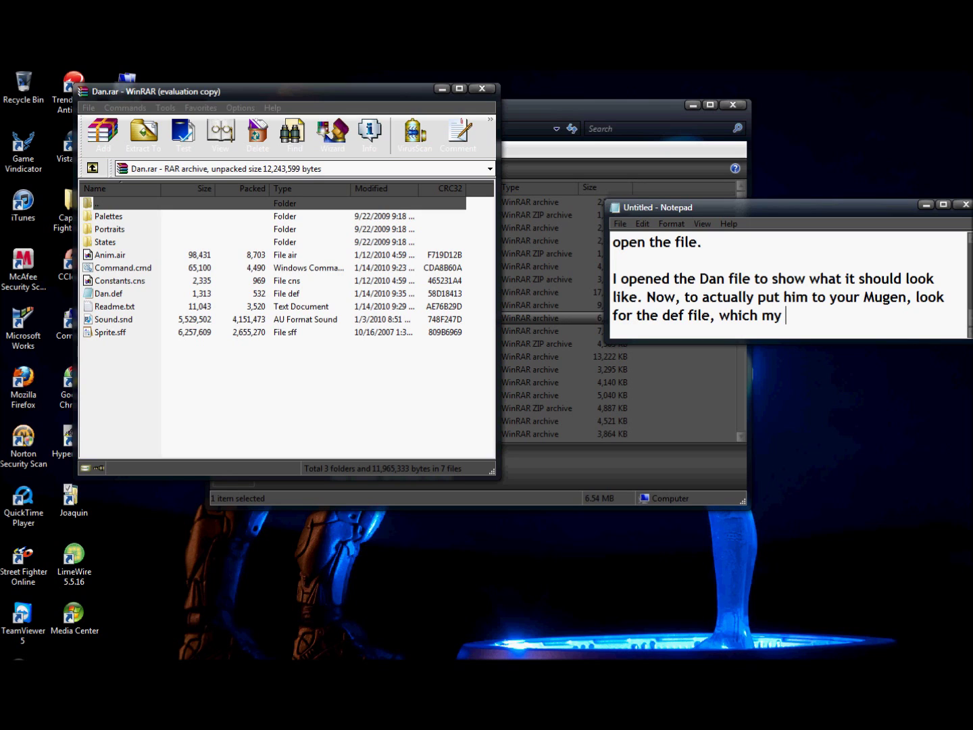
text(cursor will point to o.)
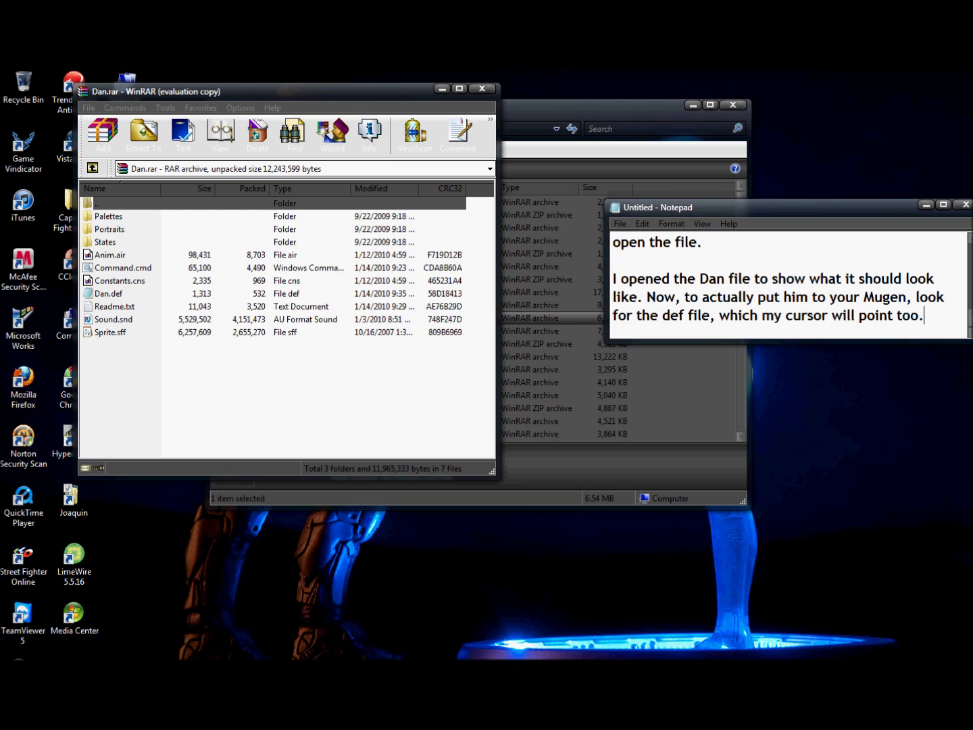
click(915, 315)
key(BackSpace)
text(No)
key(BackSpace)
key(BackSpace)
key(BackSpace)
- Add a new paragraph to the note reading "Now, go back to the chars folder in your Mugen."
key(Return)
key(Return)
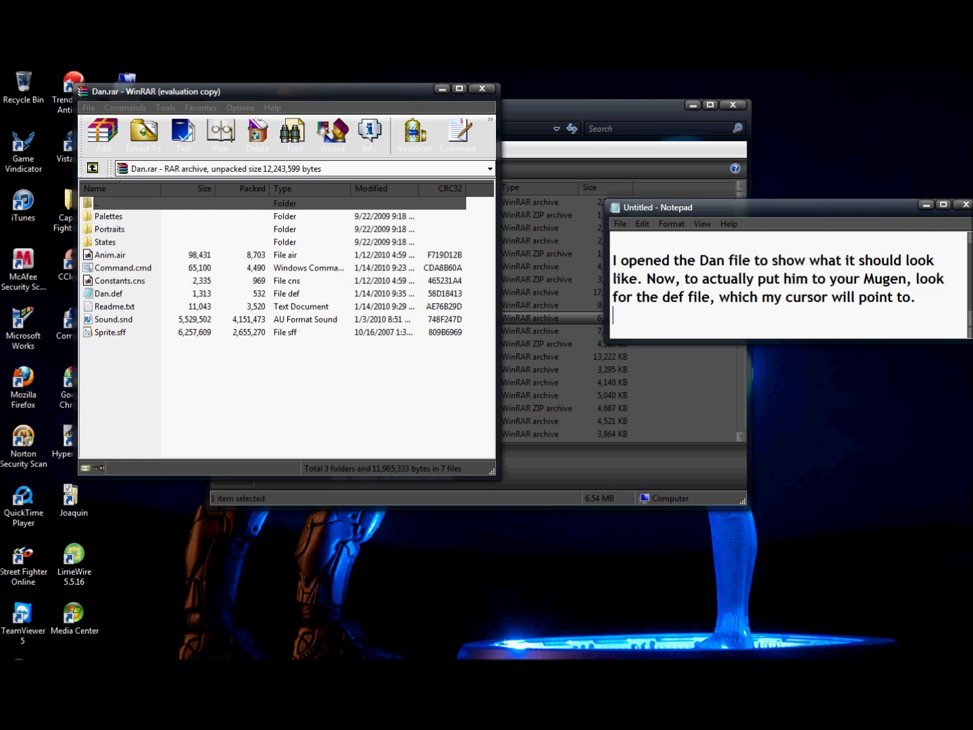
text(Now, go b)
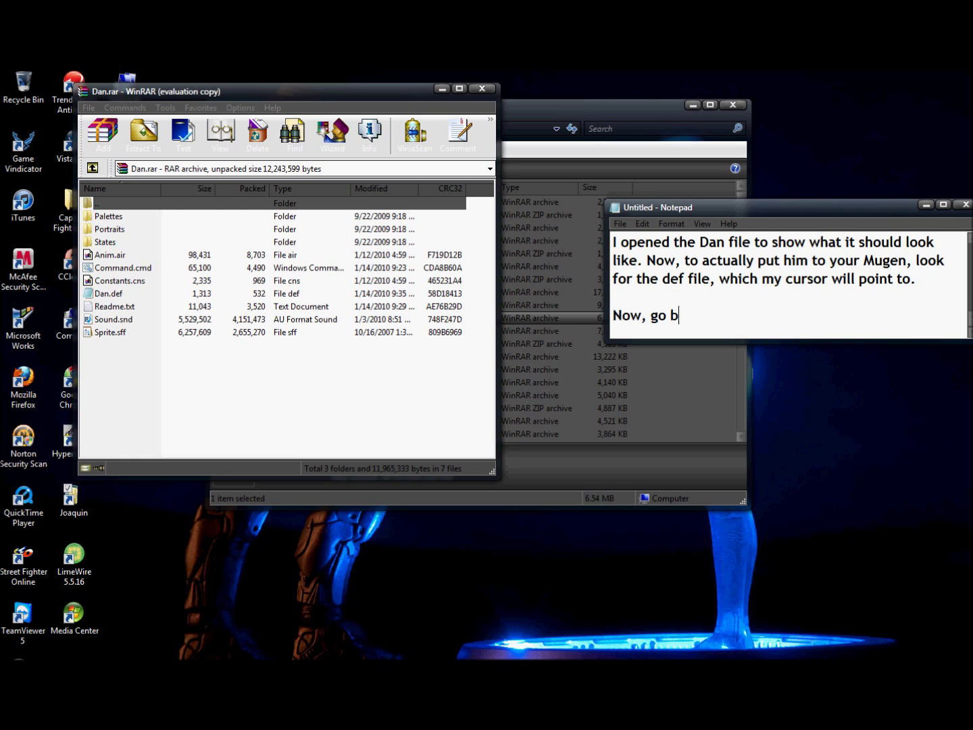
text(ack to th)
key(BackSpace)
text(o the char folder)
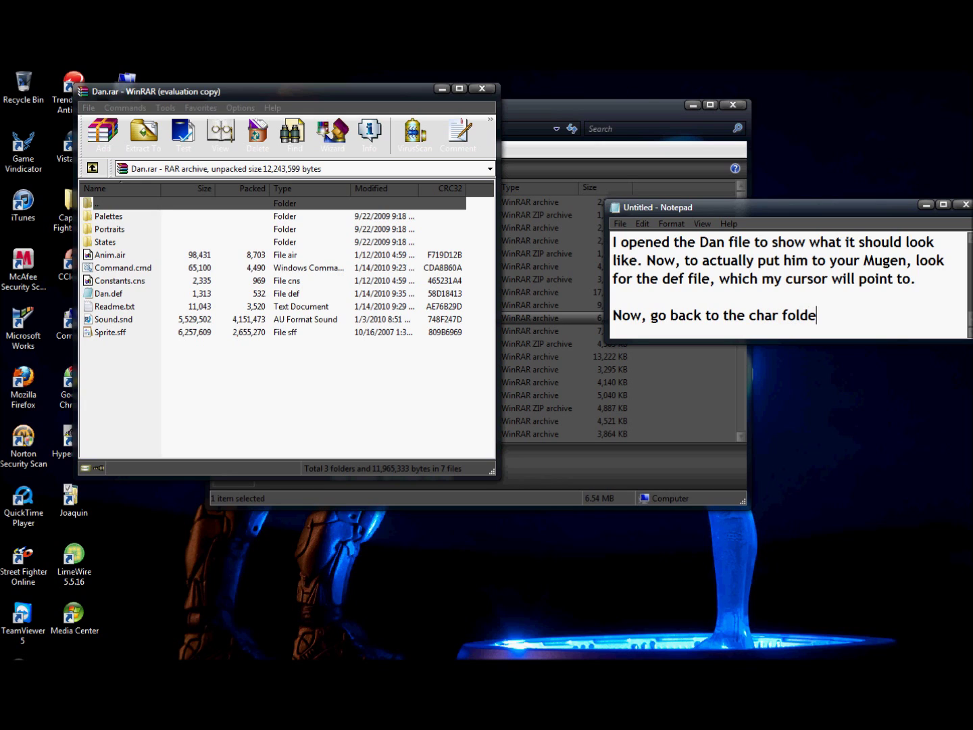
key(Left)
key(Left)
key(Left)
key(Left)
key(Left)
key(Left)
key(Left)
text(s)
key(Right)
text(in your Mugen./)
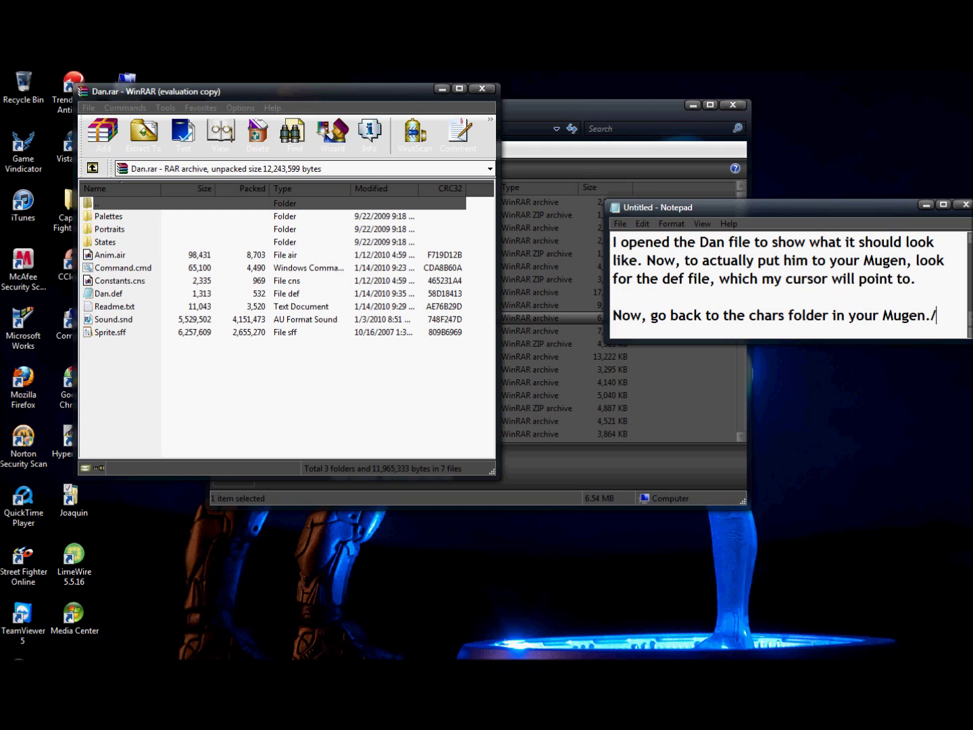
key(BackSpace)
- Open the chars folder of EVE HD Mugen inside Rc8 Mugen, and return to the end of the note
click(589, 112)
click(406, 128)
double_click(346, 252)
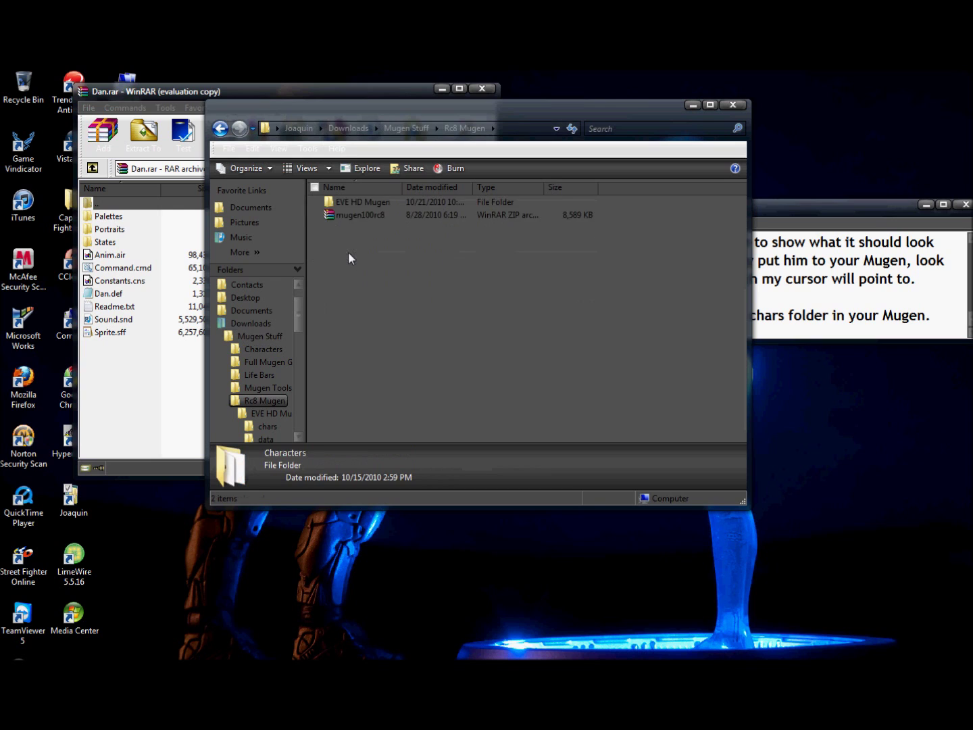
double_click(352, 201)
double_click(351, 203)
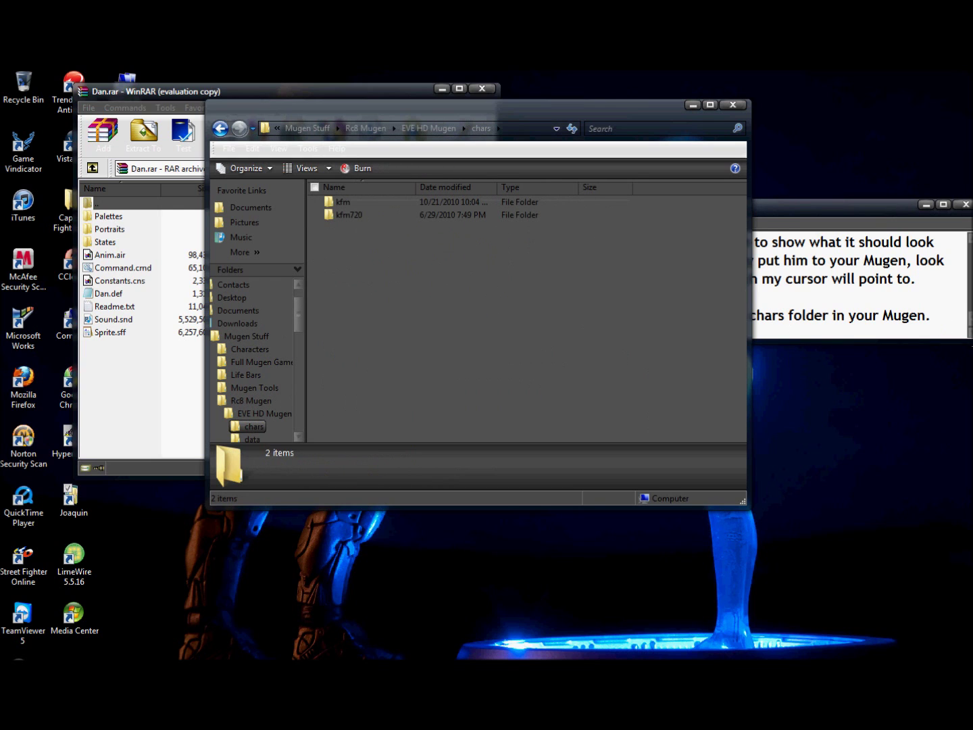
click(941, 319)
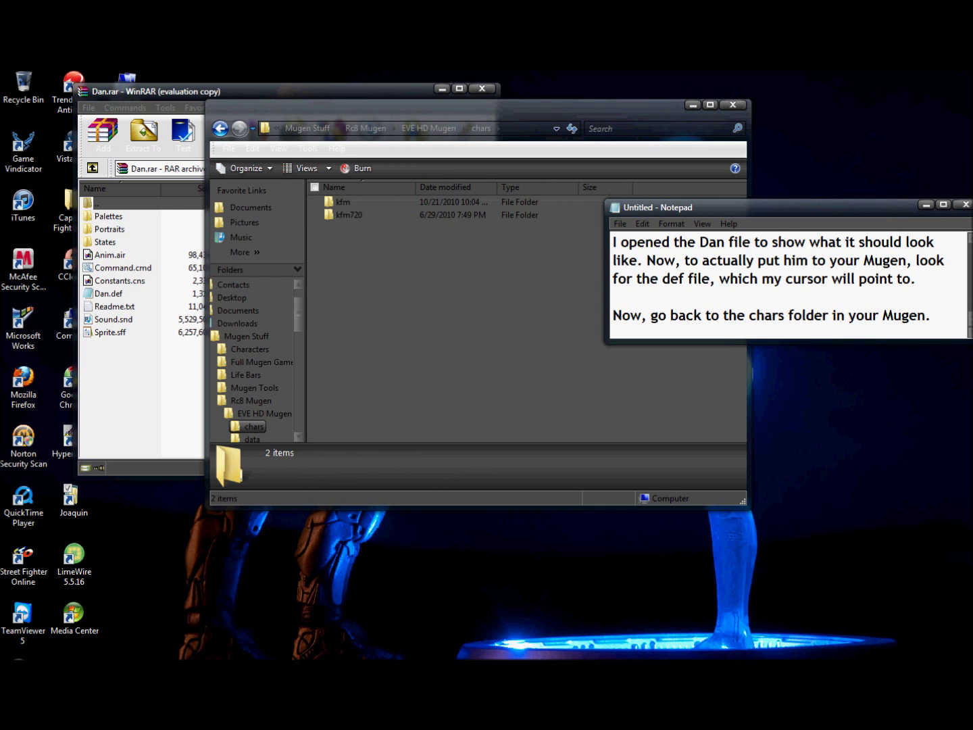
key(Return)
text(Name the)
key(BackSpace)
key(BackSpace)
key(BackSpace)
key(BackSpace)
key(BackSpace)
key(BackSpace)
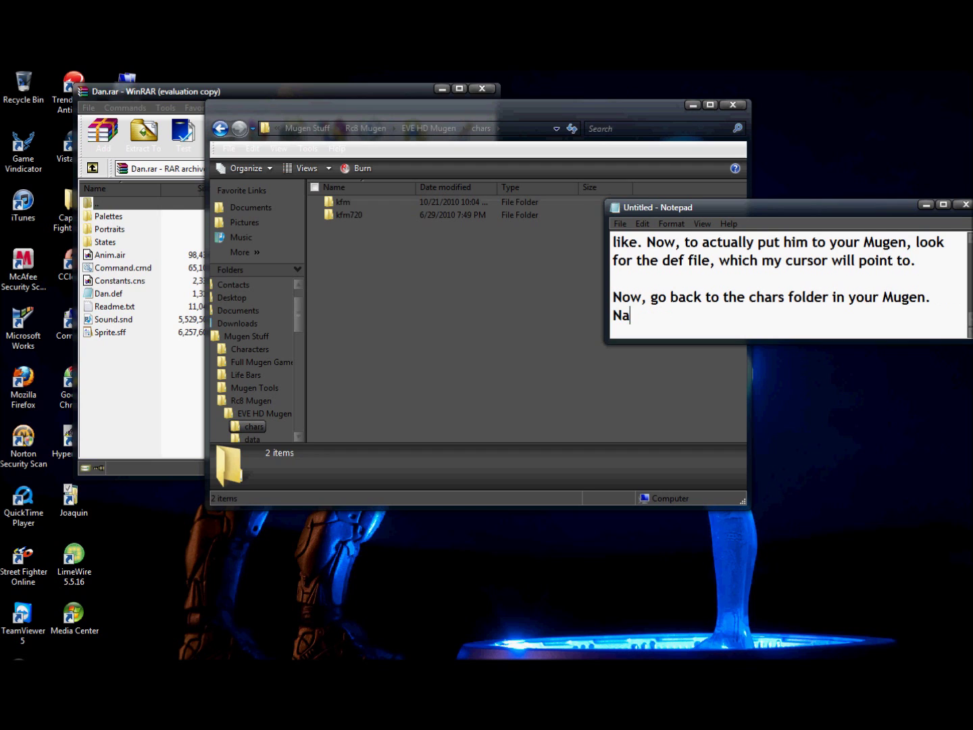
key(BackSpace)
key(BackSpace)
key(BackSpace)
- Continue the note's chars folder paragraph with "Create a new folder with"
text(Create a)
key(BackSpace)
text(a new folder, with)
key(BackSpace)
key(BackSpace)
key(BackSpace)
key(BackSpace)
key(BackSpace)
key(BackSpace)
text(t)
key(BackSpace)
text(with )
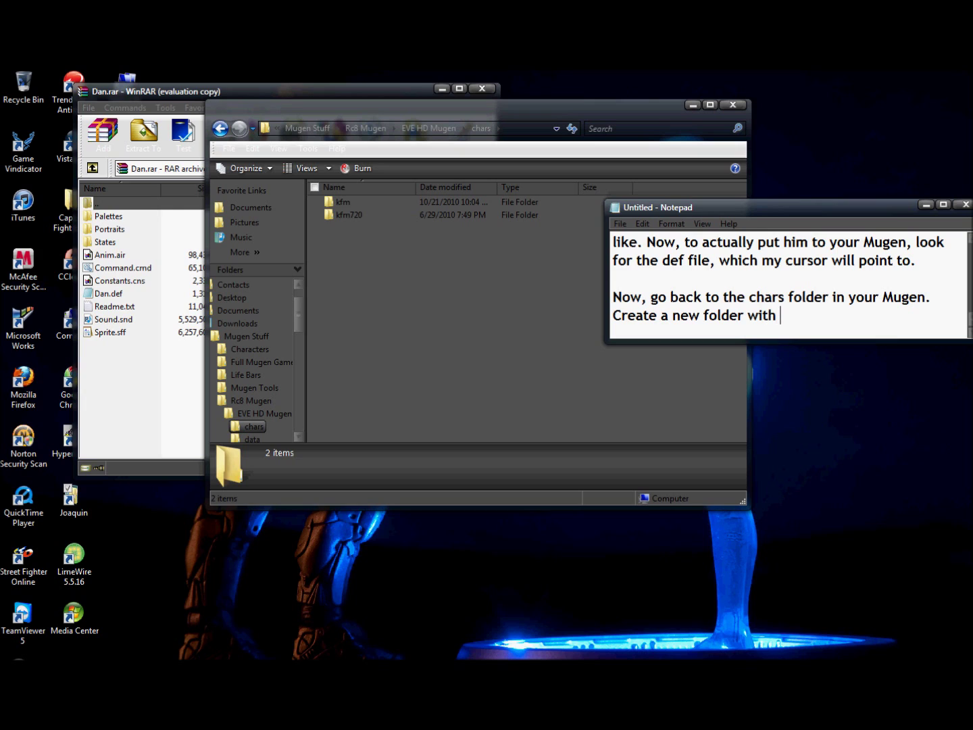
- Finish the new folder sentence in the note with "the name of the def file, or it WILL NOT show up."
text(the name of )
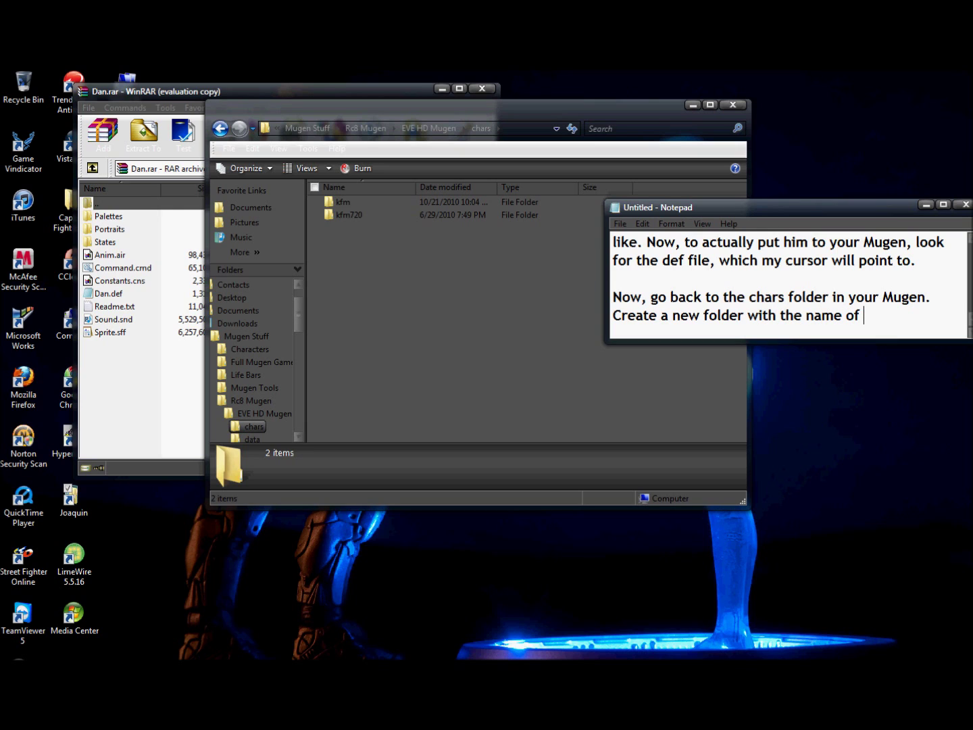
text(the def  file, or it won)
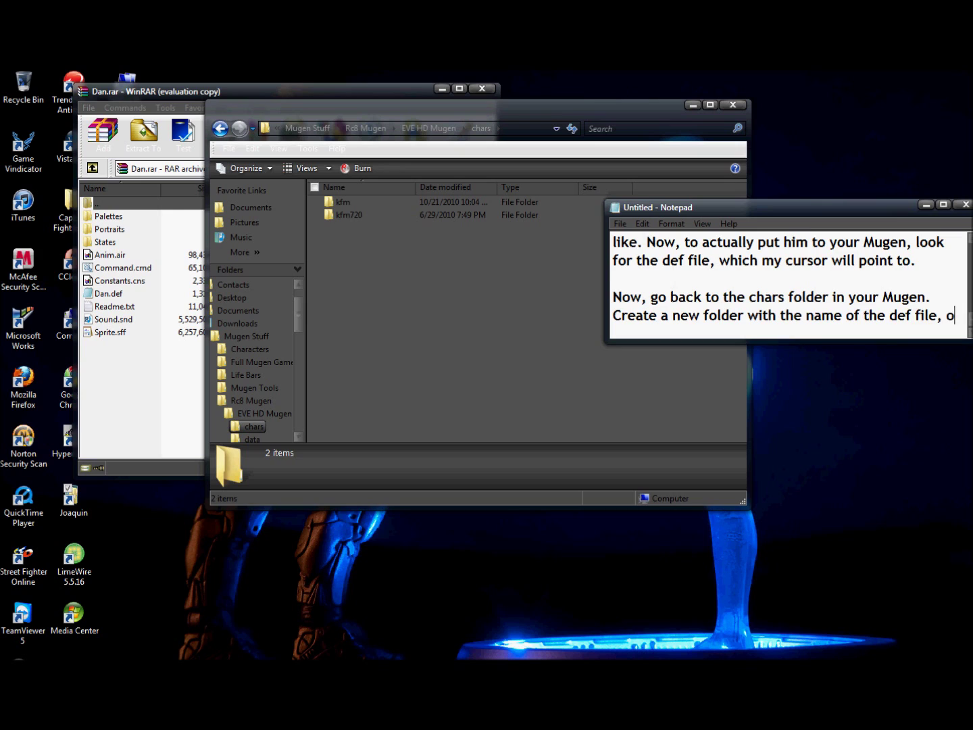
key(BackSpace)
key(BackSpace)
key(BackSpace)
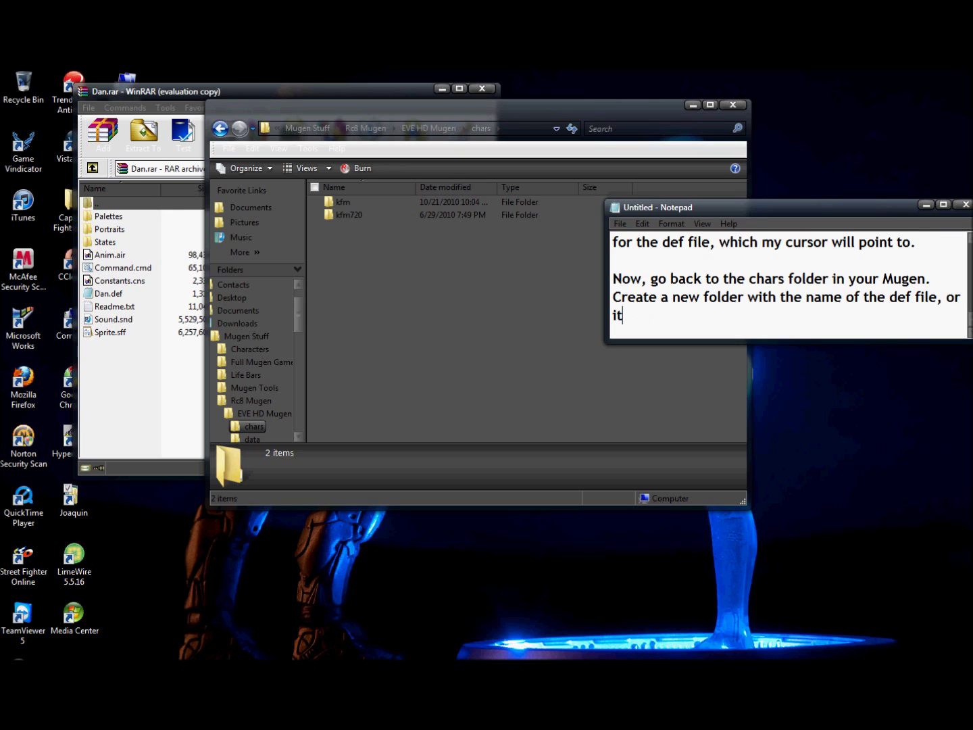
text(WILL NOT show up.)
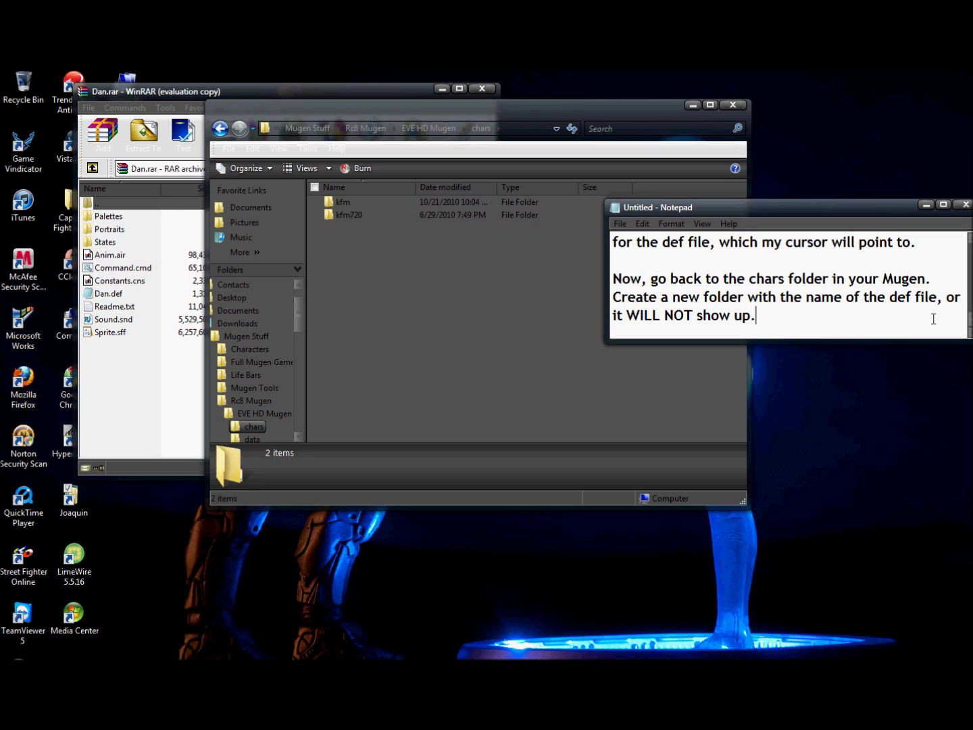
- Create a folder named Dan in the chars folder and extract all contents of the Dan.rar archive into it
click(267, 171)
click(260, 187)
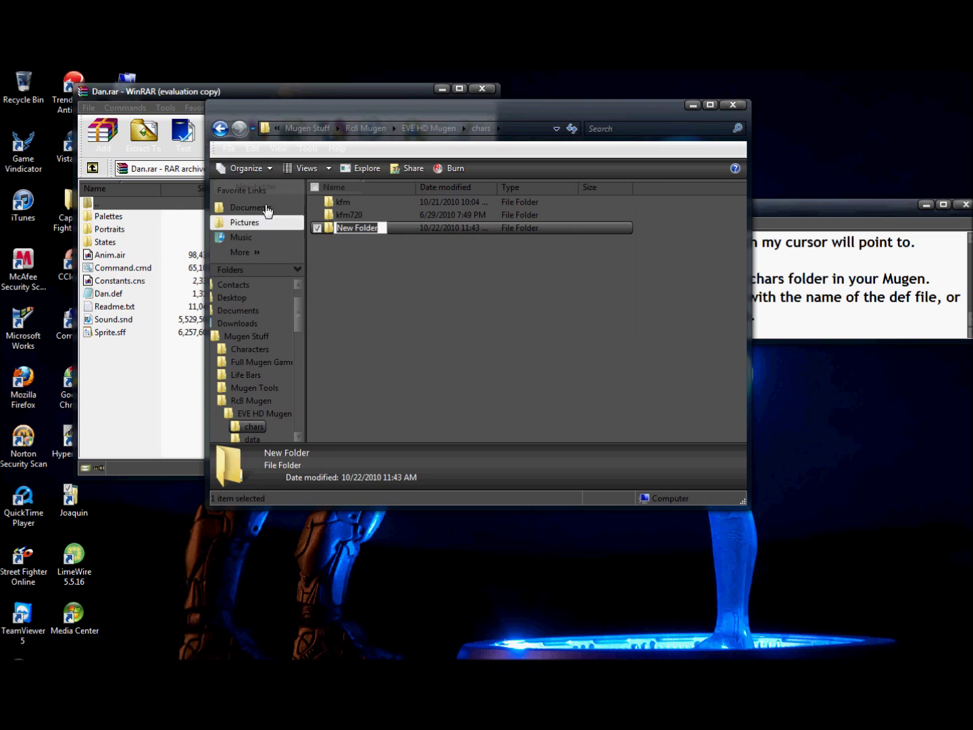
text(Dan)
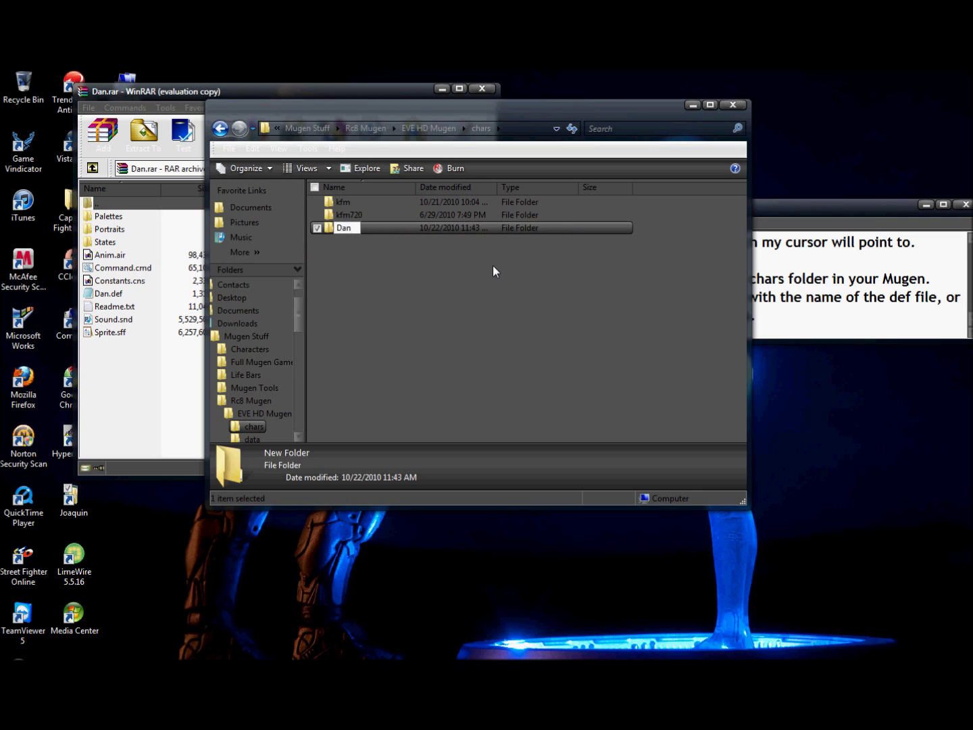
key(Return)
drag(152, 358, 523, 200)
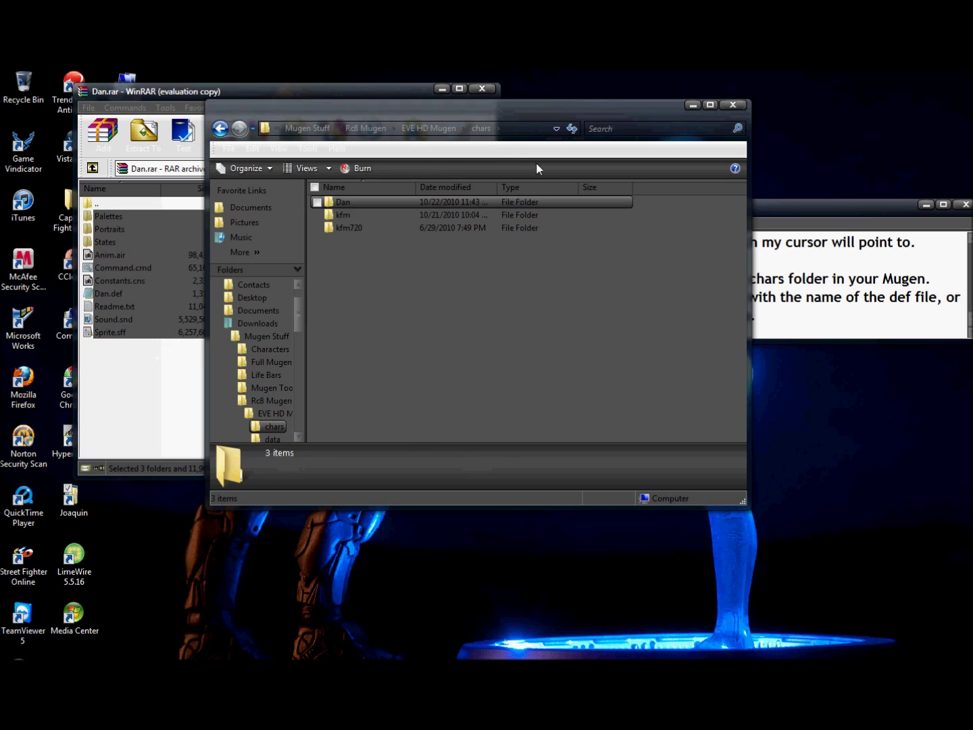
- Continue the note with "Now, extract the contents of the"
click(890, 325)
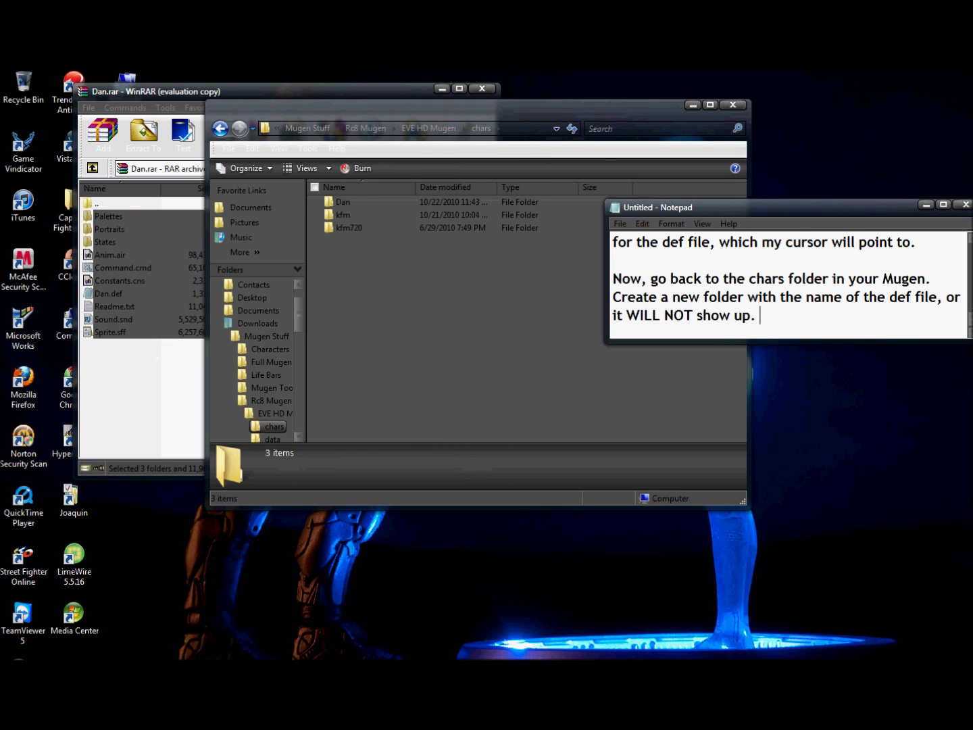
text(Now)
text(, exct)
text(trac)
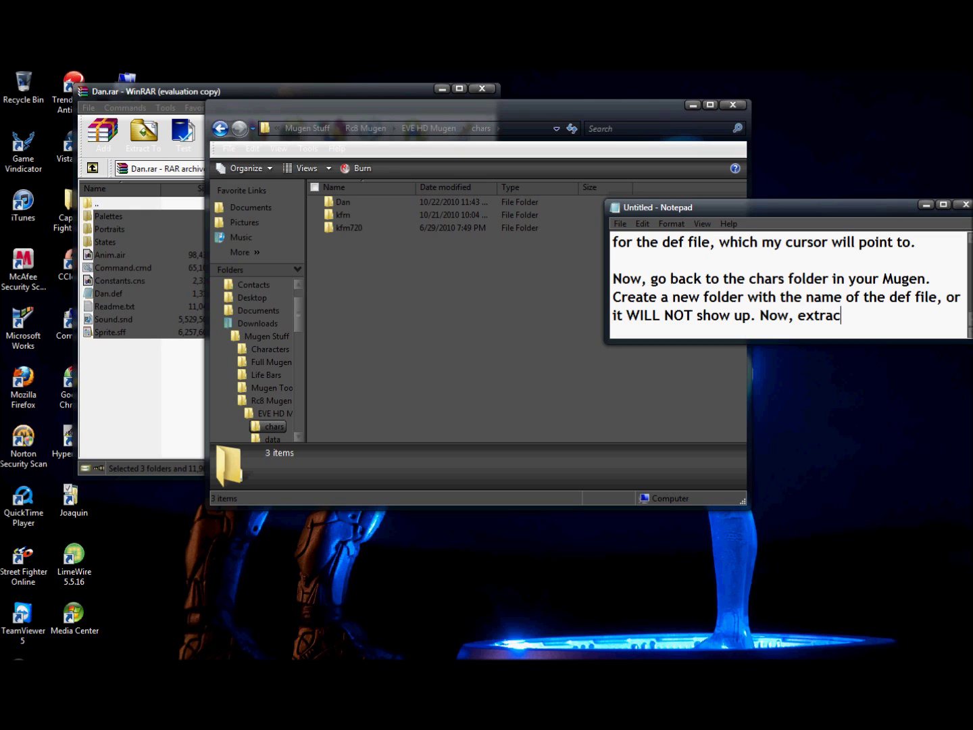
text(t the contend)
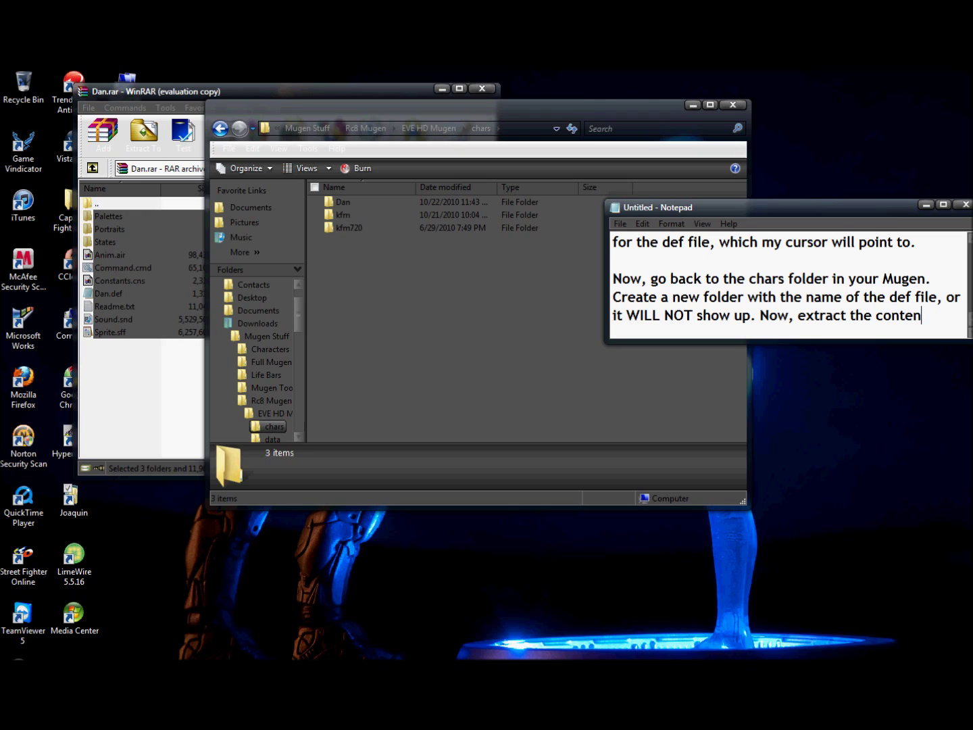
key(BackSpace)
text(s fo)
key(BackSpace)
key(BackSpace)
text(of the)
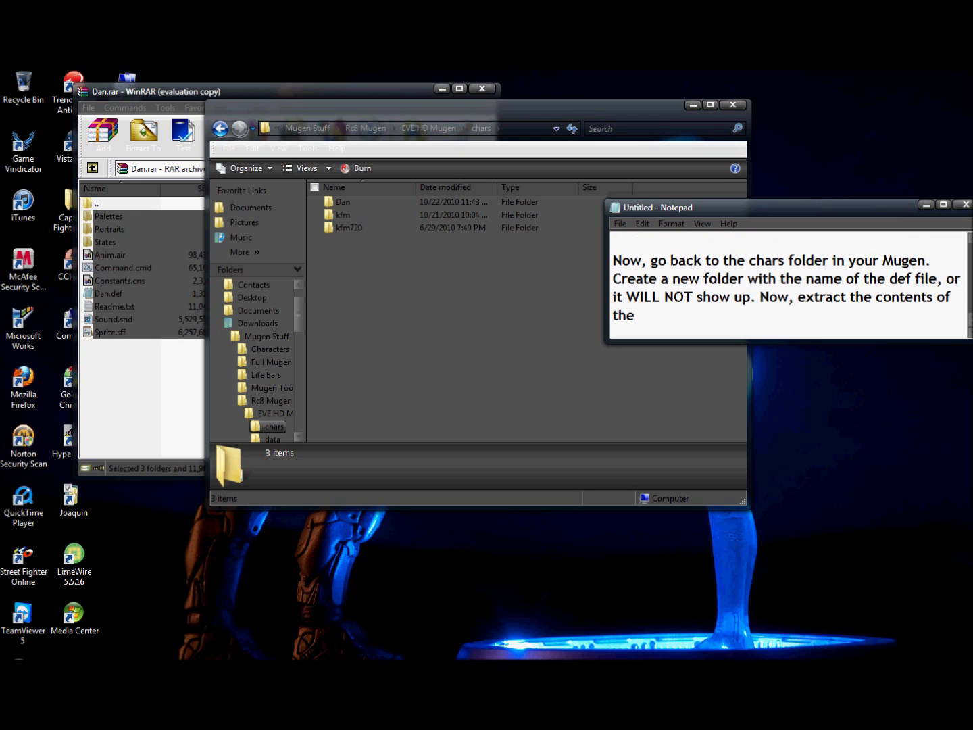
- Finish the extraction sentence in the note with "character archive to the new folder."
text( fil)
key(BackSpace)
text(a)
key(BackSpace)
text(cahr)
key(BackSpace)
key(BackSpace)
key(BackSpace)
key(BackSpace)
text(character archive to )
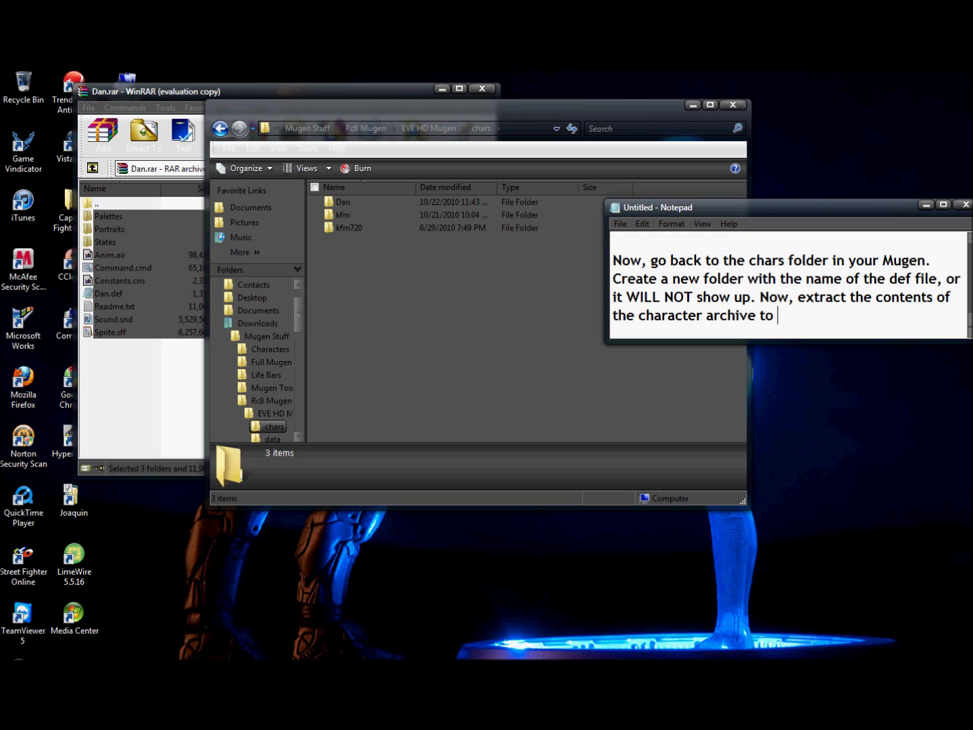
text(the new folder.)
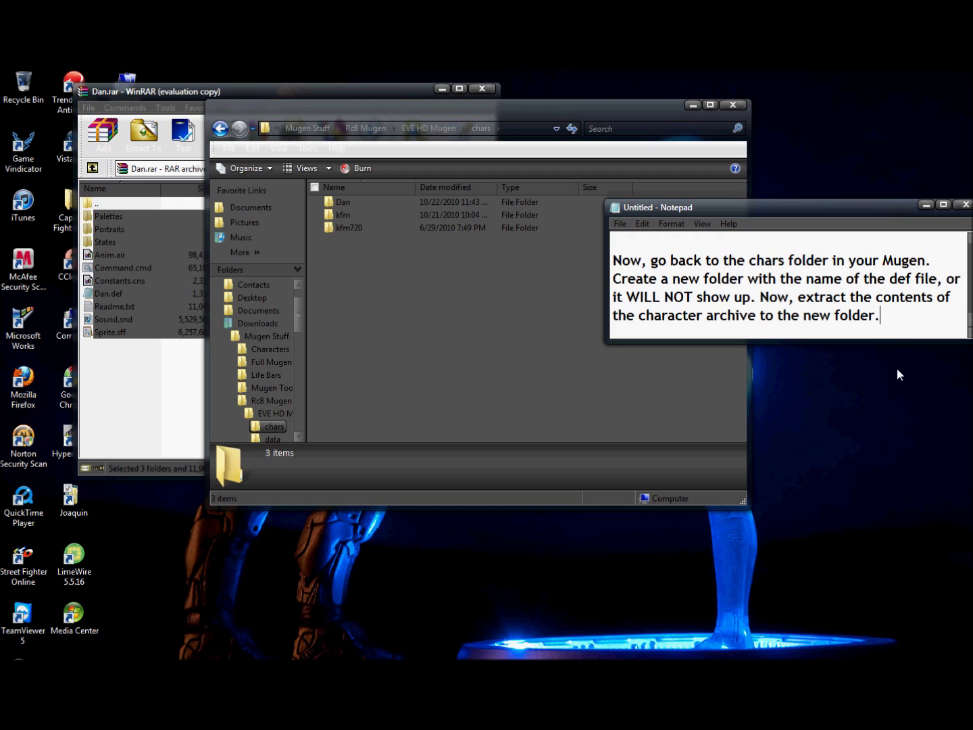
- Start a new paragraph in the note reading "After that, go to your data folder"
key(Return)
key(Return)
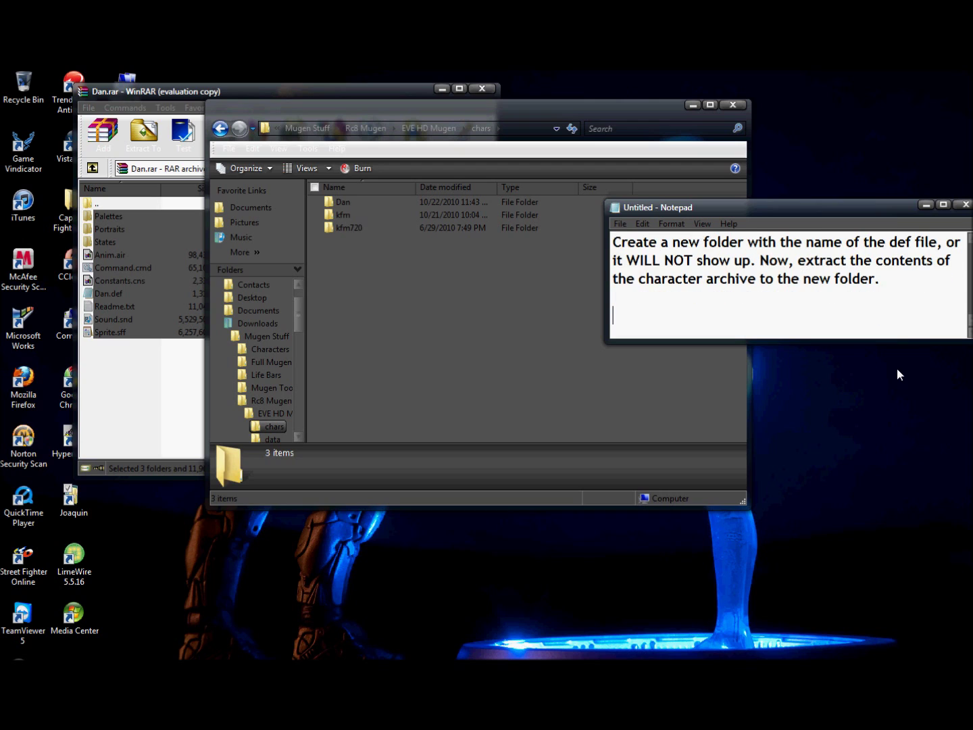
text(After taht)
key(BackSpace)
key(BackSpace)
key(BackSpace)
text(hat, go to your )
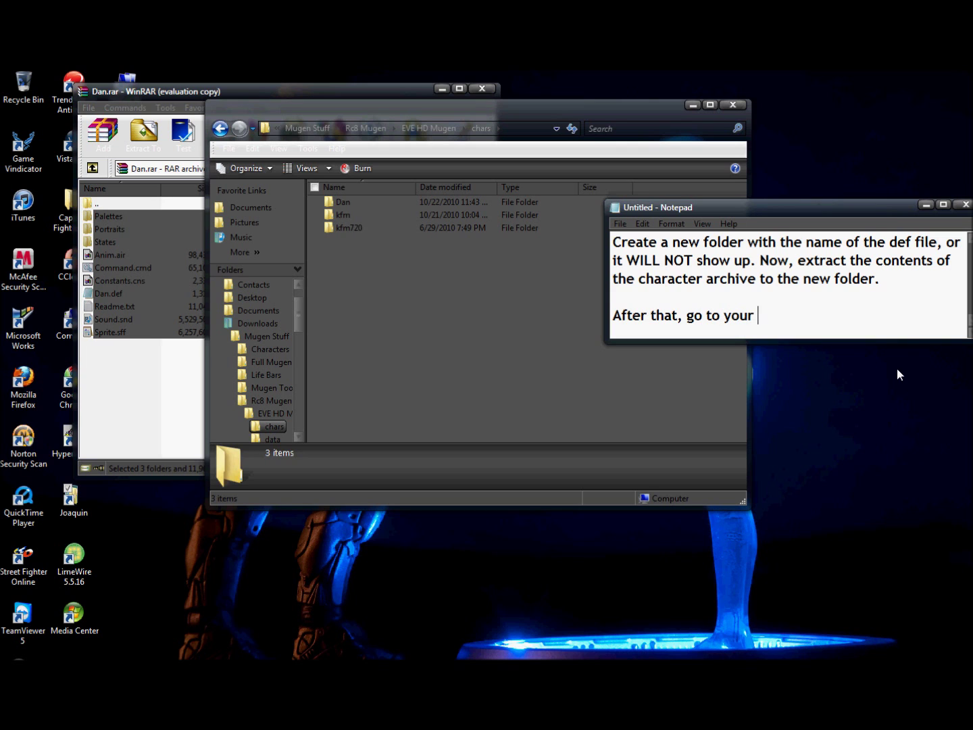
text(data folder)
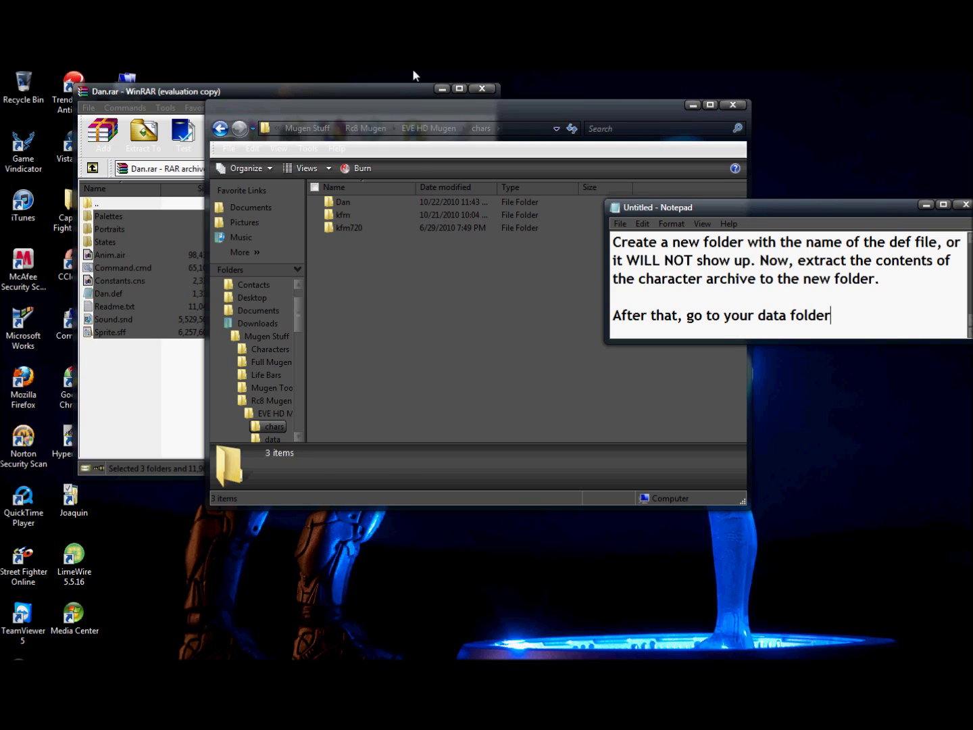
- Close the Dan.rar archive and open the data folder of EVE HD Mugen
click(427, 129)
click(482, 88)
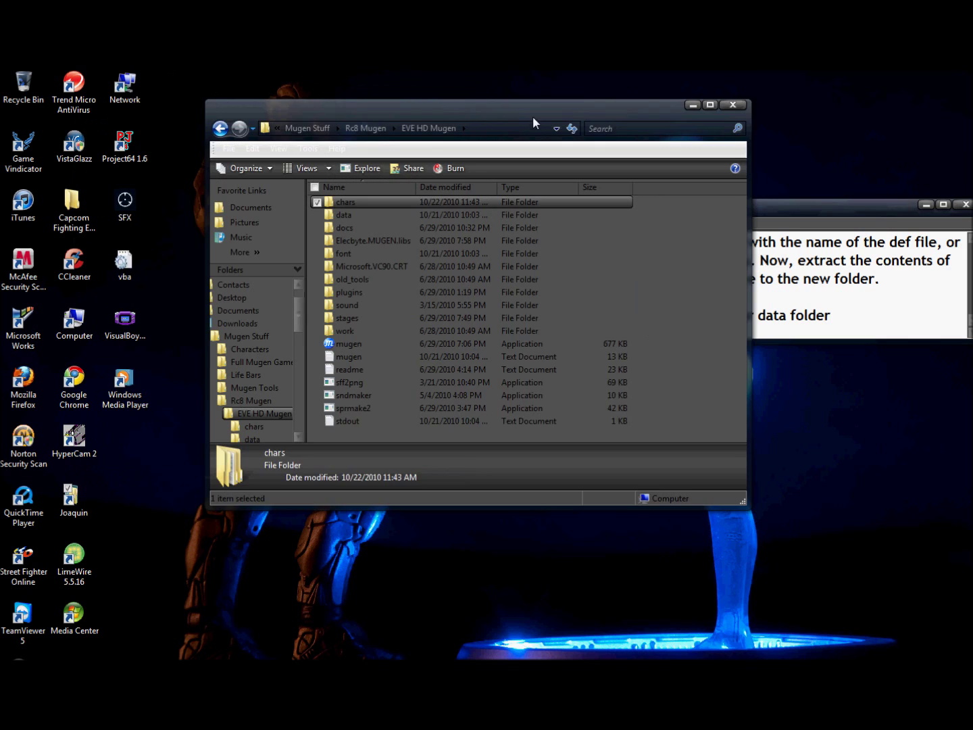
drag(532, 116, 431, 106)
double_click(240, 204)
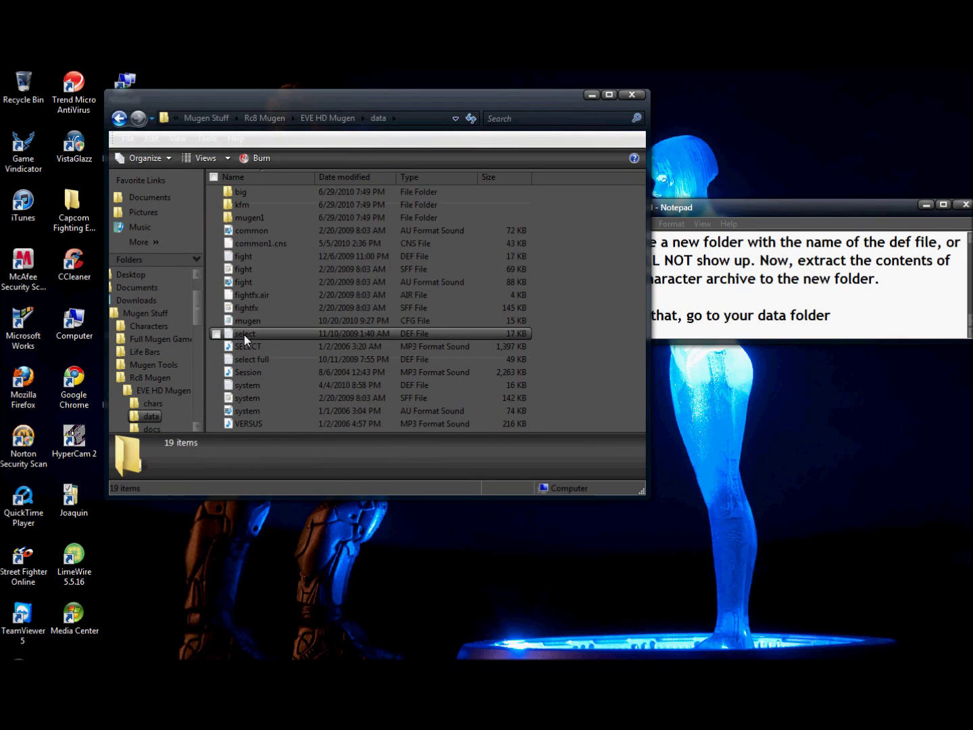
- Finish the data folder sentence in the note with ", and open the select.def file."
click(881, 320)
text(, and o)
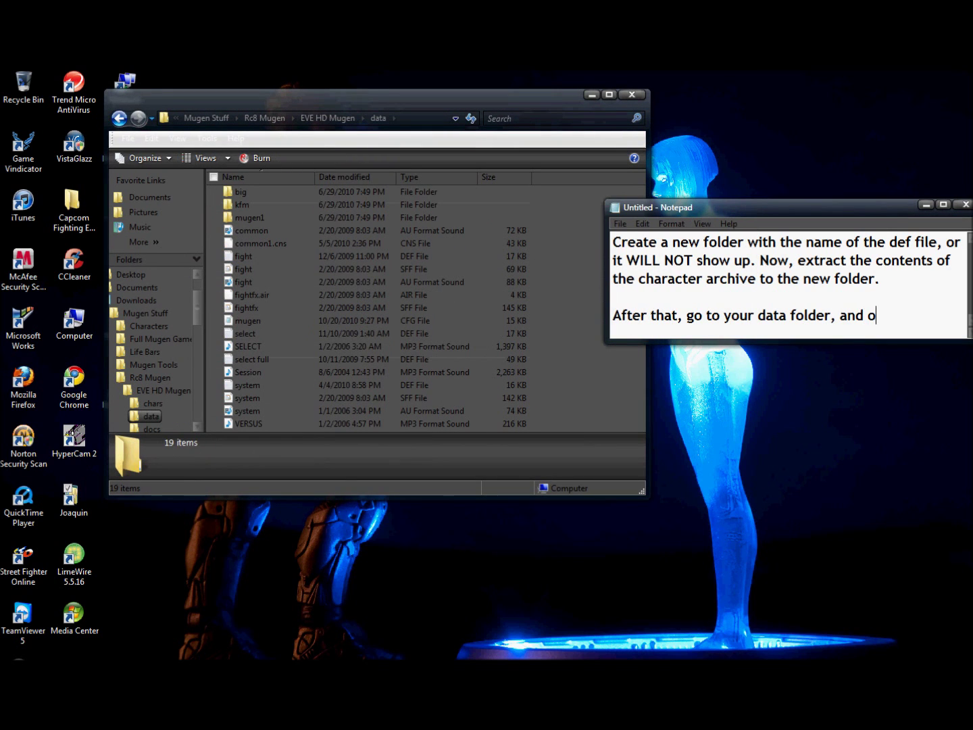
text(pen the select/)
key(BackSpace)
text(.def file.)
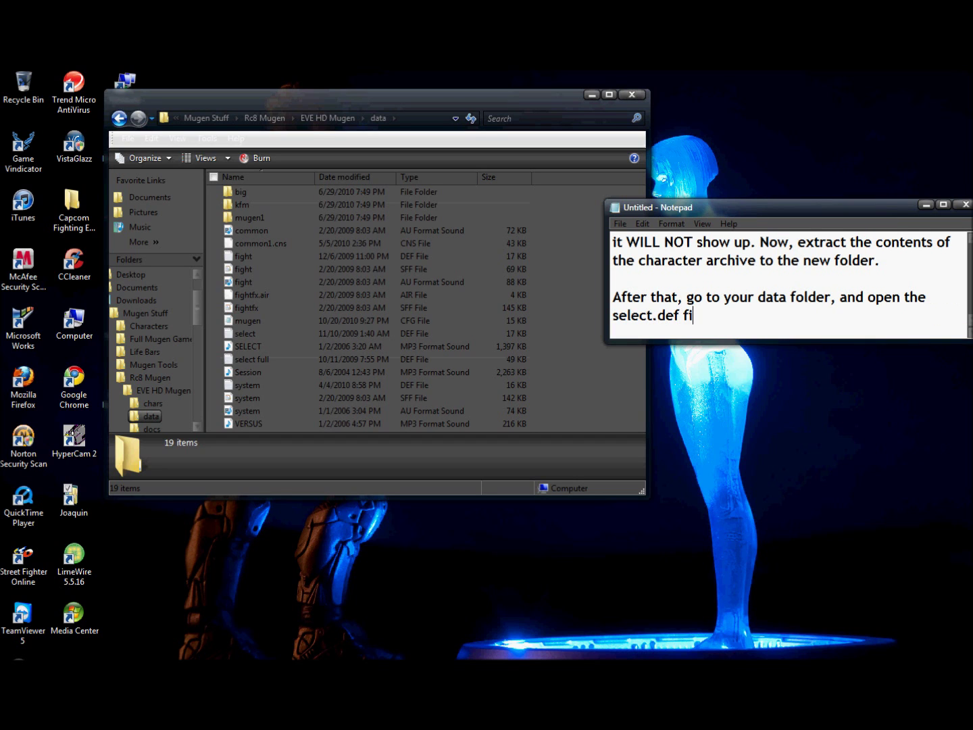
- Open the select DEF file and replace the first randomselect line below the kfm entry with Dan
double_click(248, 334)
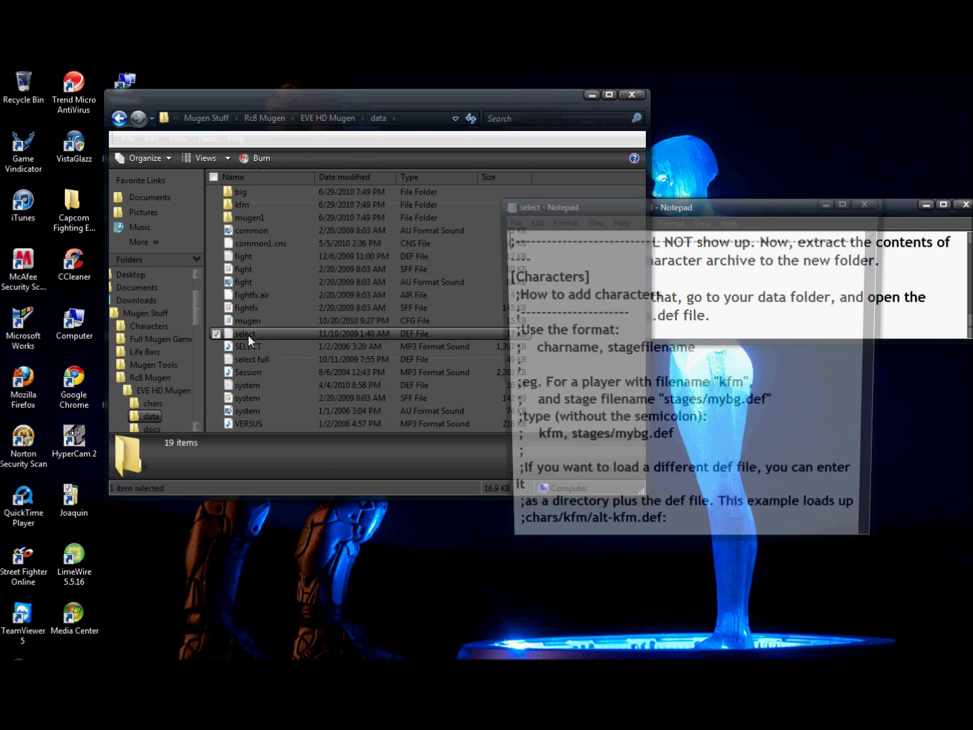
drag(656, 204, 328, 106)
scroll(346, 302, down, 20)
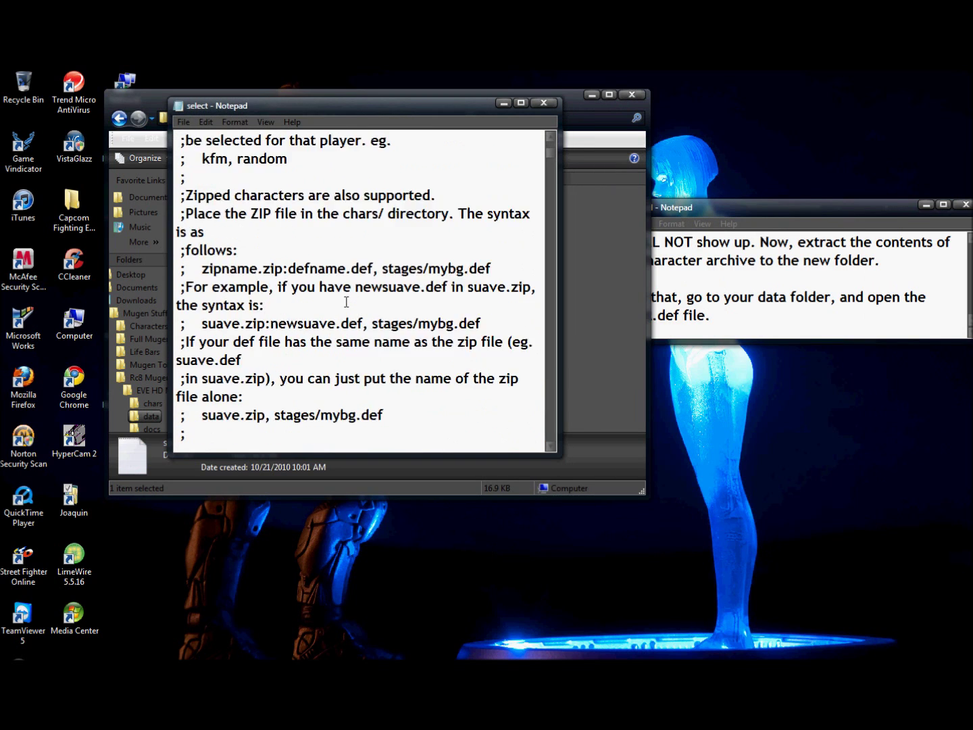
scroll(346, 301, down, 12)
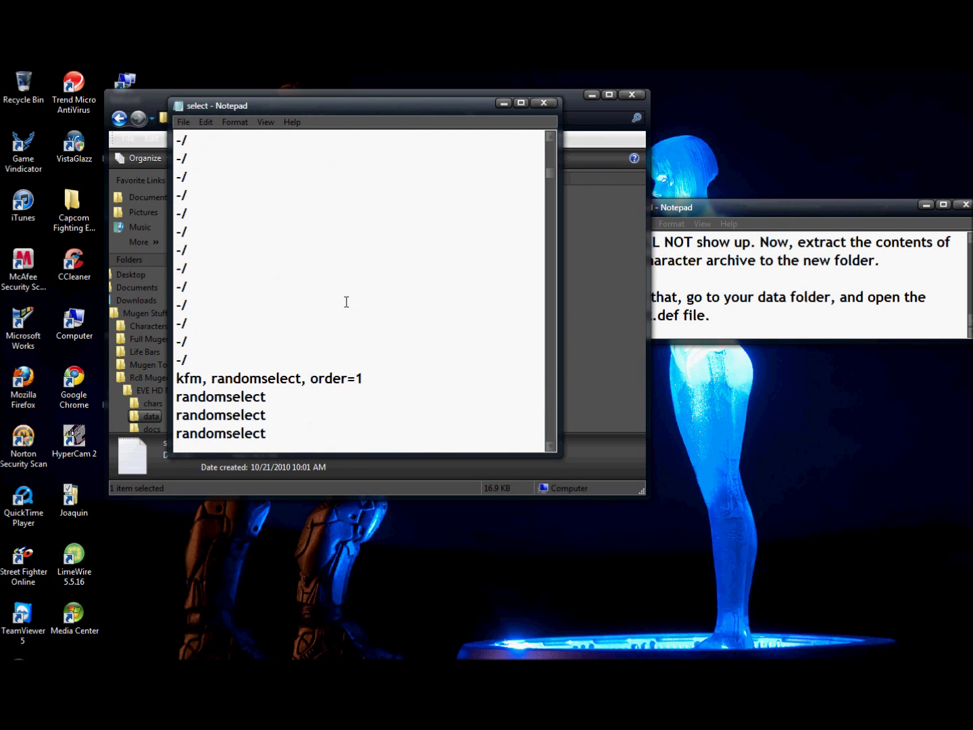
drag(279, 291, 176, 289)
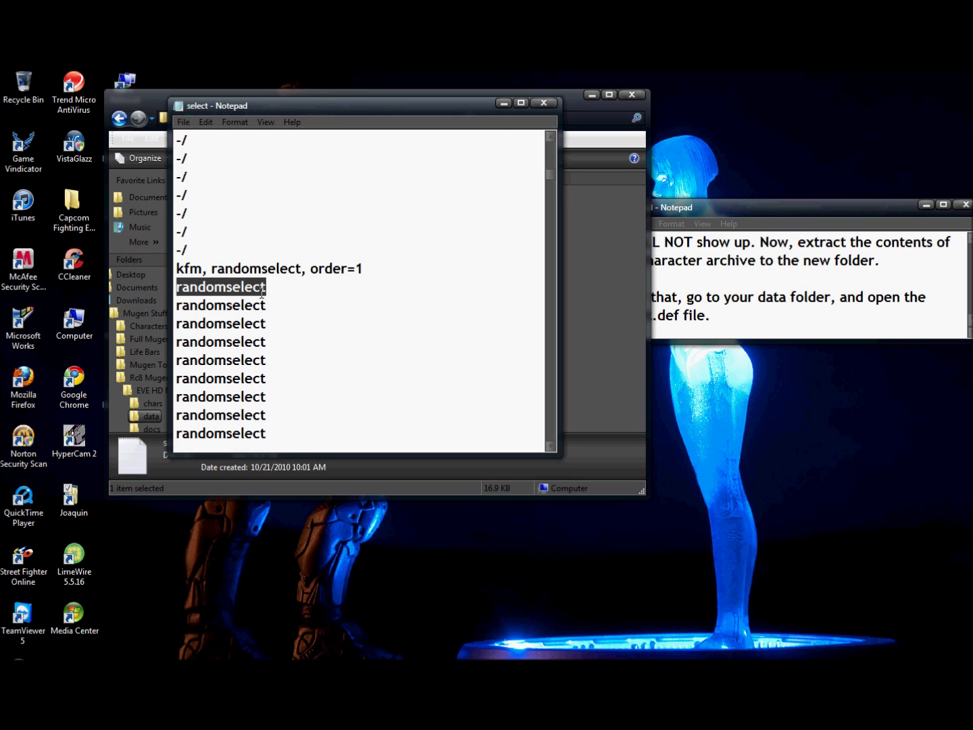
text(Dan)
- Continue the note after the select.def sentence with "replace a randomselect"
click(733, 315)
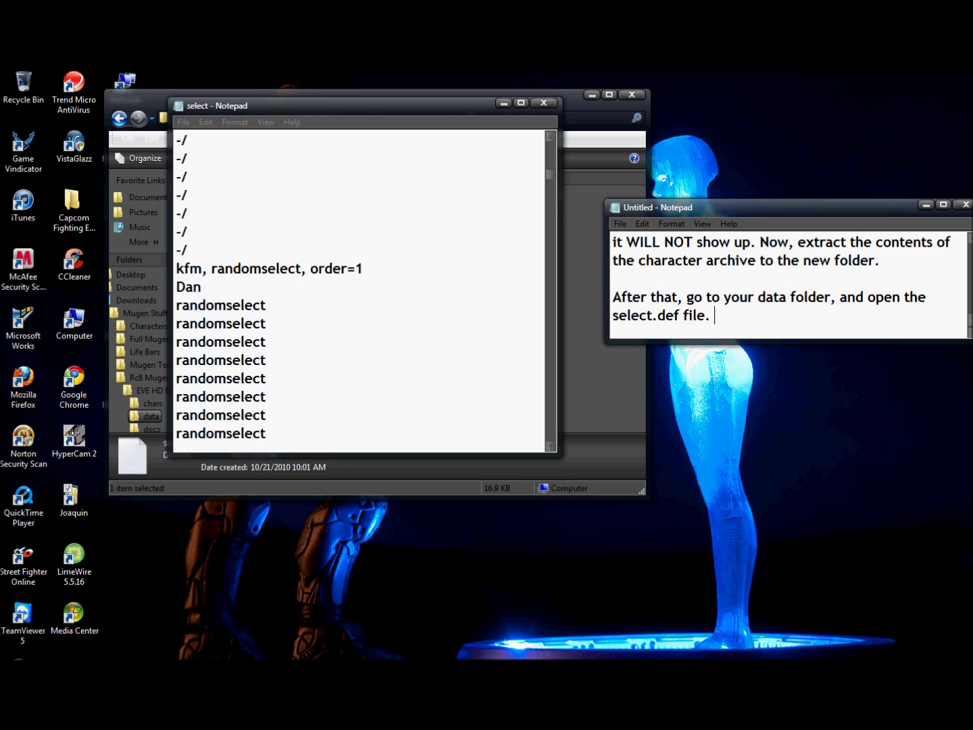
text(repla)
key(BackSpace)
text(;a)
key(BackSpace)
key(BackSpace)
text(lace a Random)
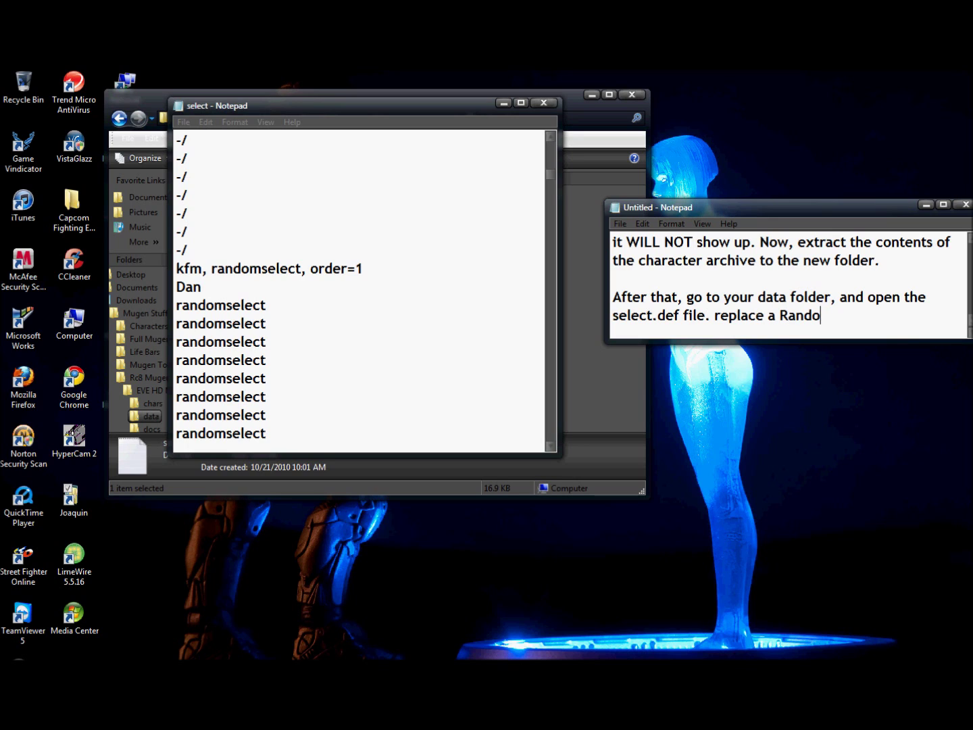
key(BackSpace)
key(BackSpace)
key(BackSpace)
key(BackSpace)
key(BackSpace)
key(BackSpace)
text(randomselect)
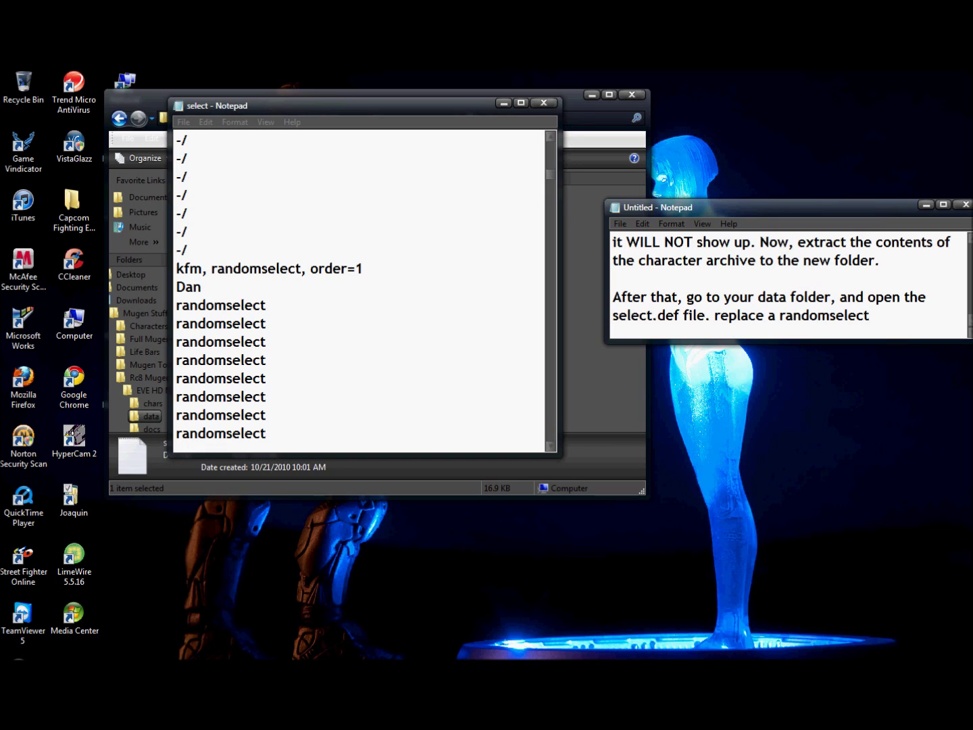
- Finish the randomselect sentence in the note with "with the character folder name."
text( witht e)
key(BackSpace)
key(BackSpace)
key(BackSpace)
key(BackSpace)
text(the )
text(foler)
key(BackSpace)
key(BackSpace)
key(BackSpace)
key(BackSpace)
key(BackSpace)
text(char)
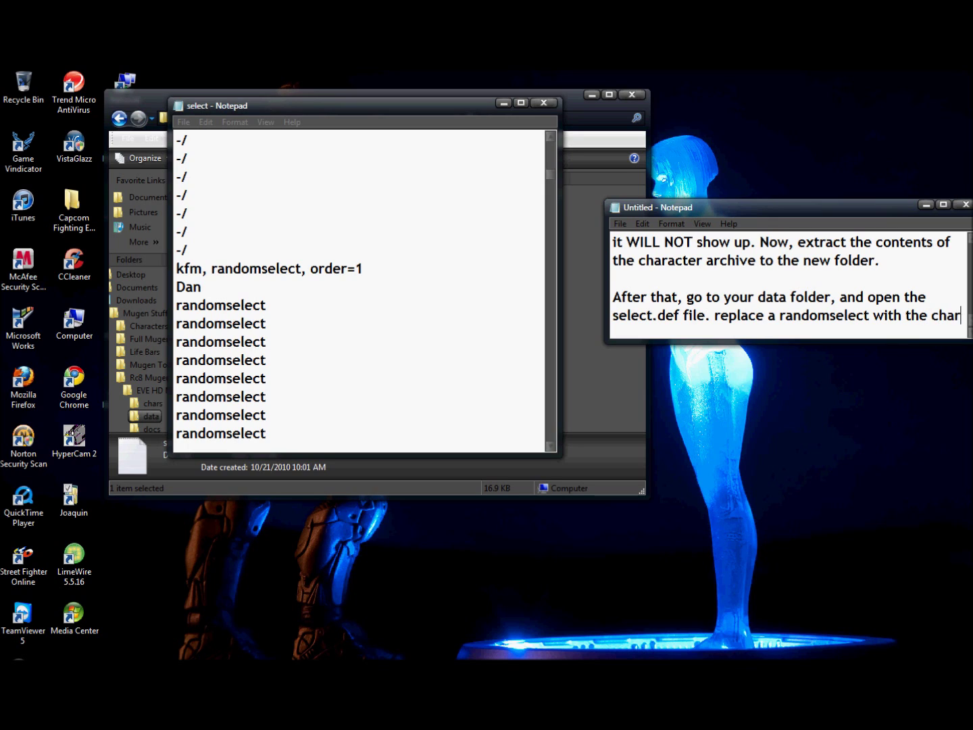
text(acter fold)
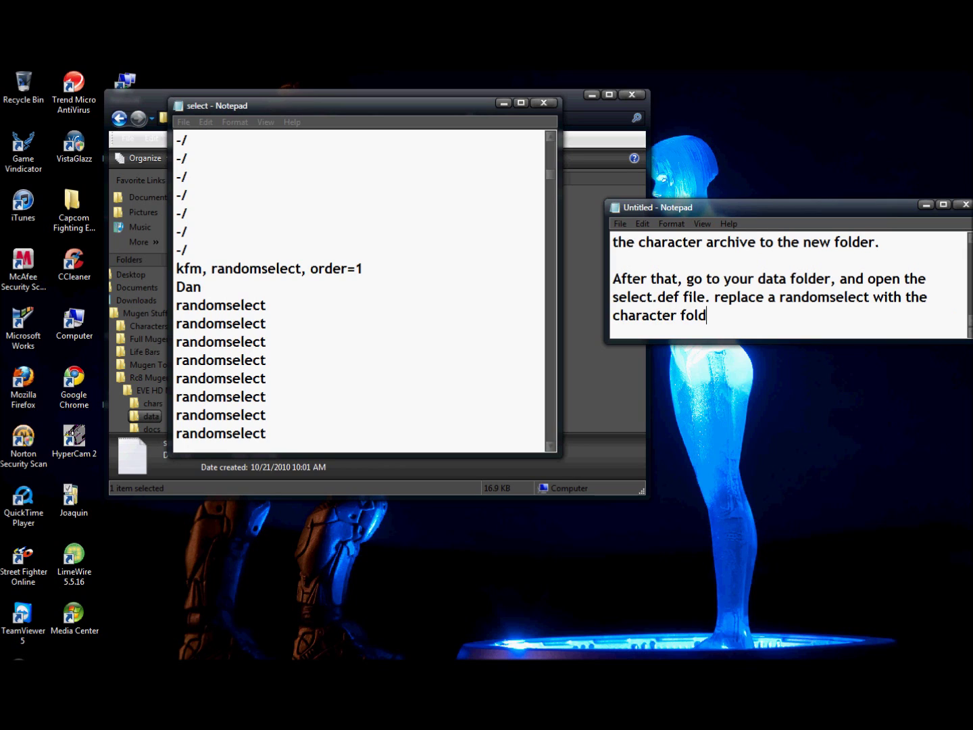
text(er name. noe)
key(BackSpace)
key(BackSpace)
key(BackSpace)
- Add a new paragraph to the note reading "Save it."
key(Return)
key(Return)
text(Save)
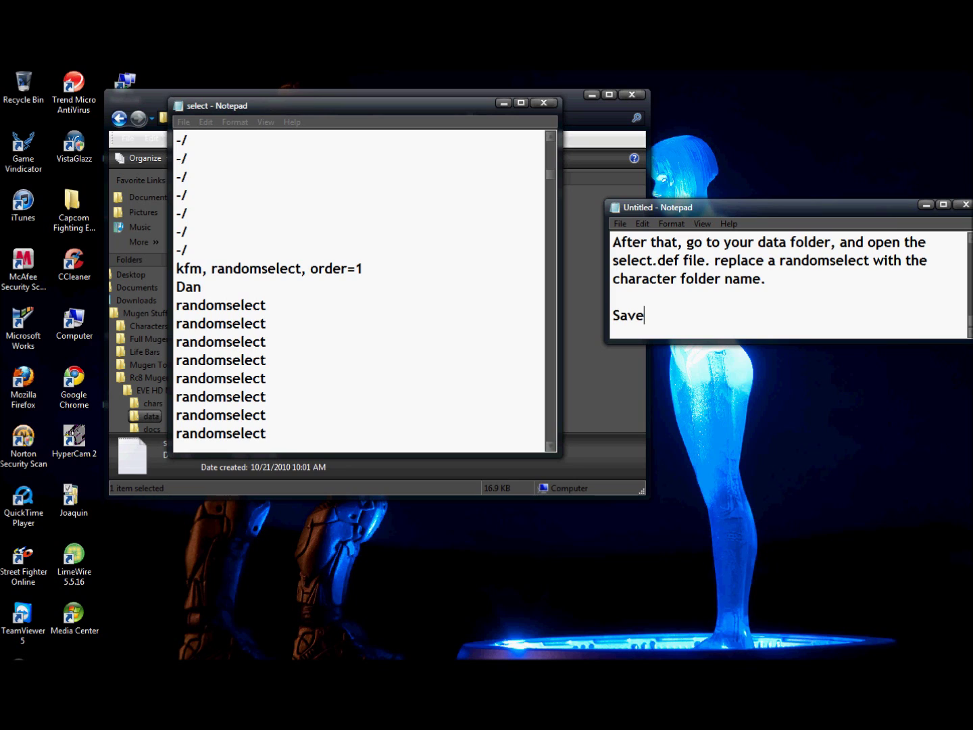
text( it.)
- Save the edited select DEF file and close it
click(183, 122)
click(194, 167)
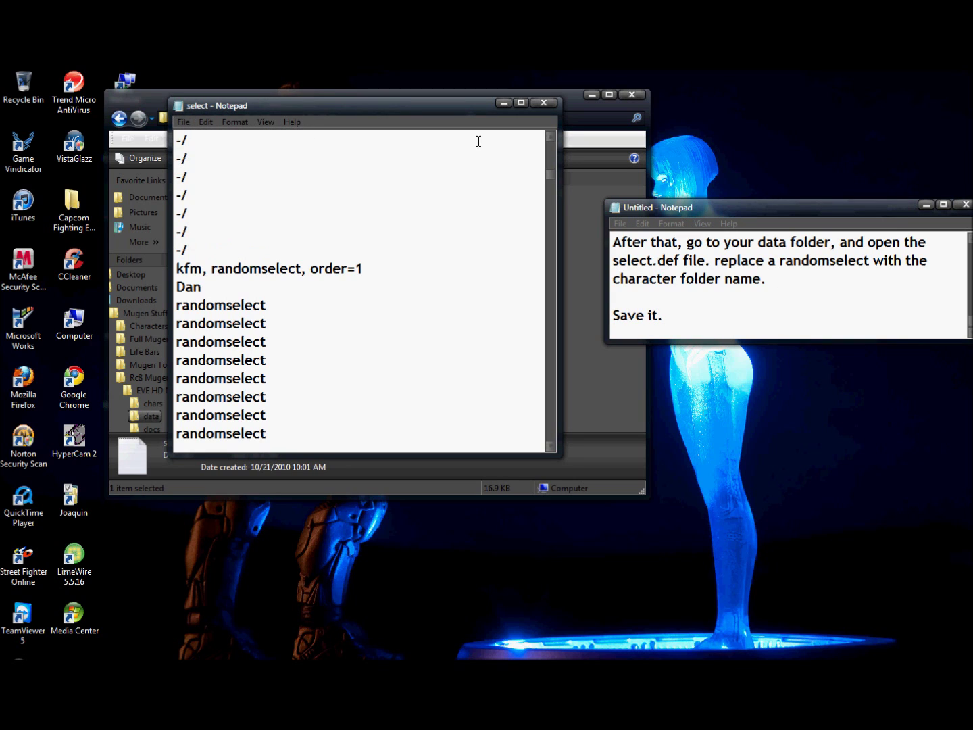
click(543, 103)
- Go back to the EVE HD Mugen folder and add "Now run Mugen to see if it showed up." to the note
click(327, 118)
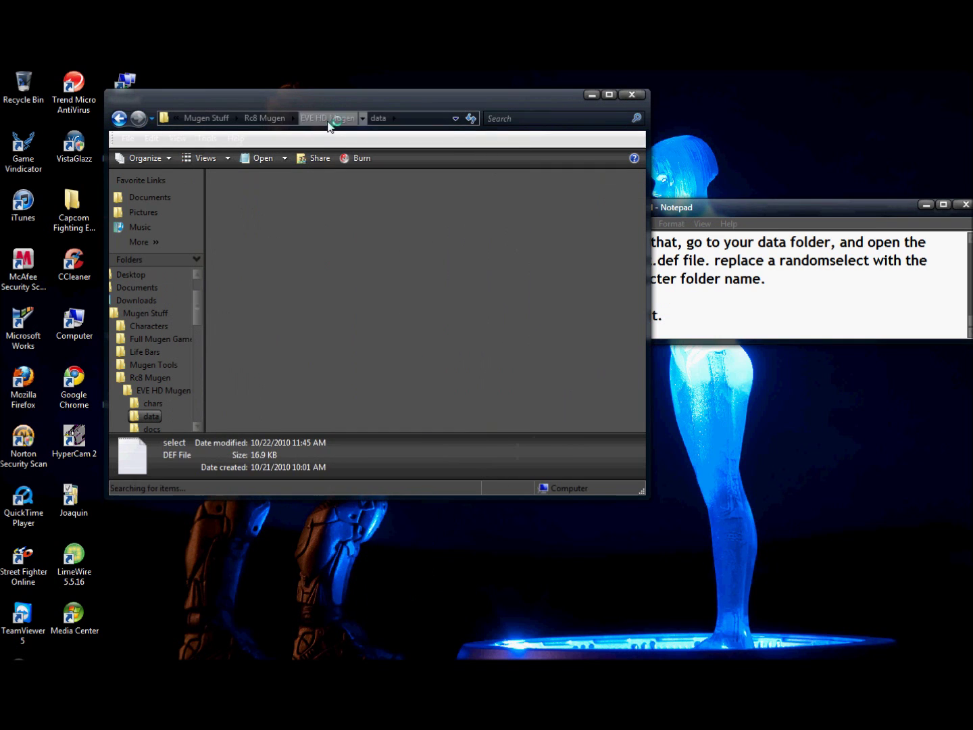
click(676, 318)
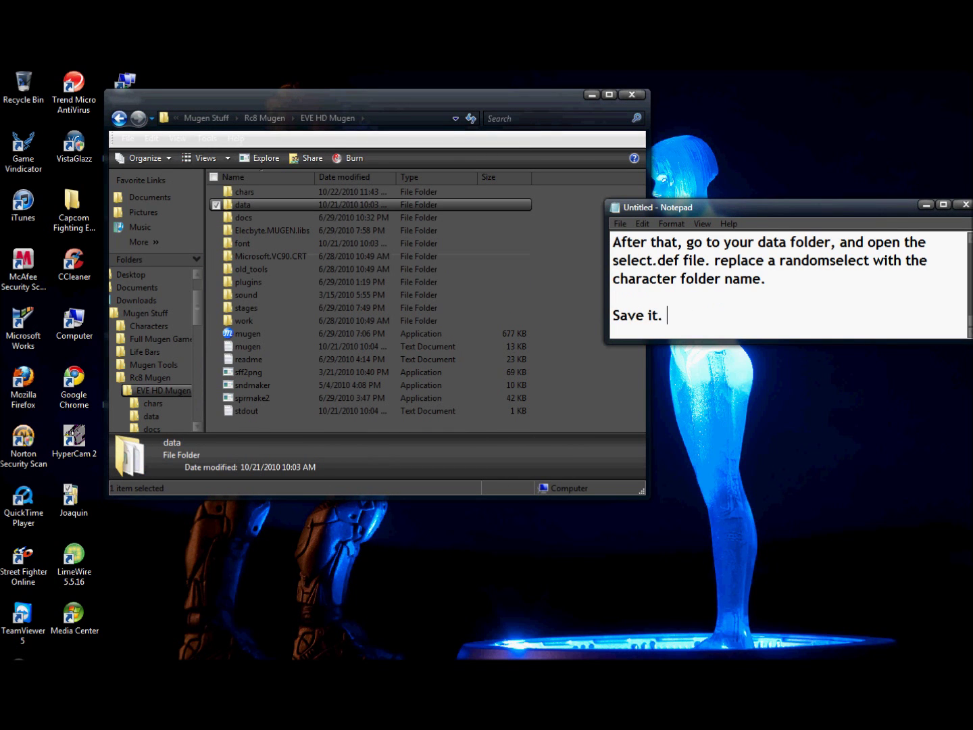
text(Now run Mugen to see if it showed up.)
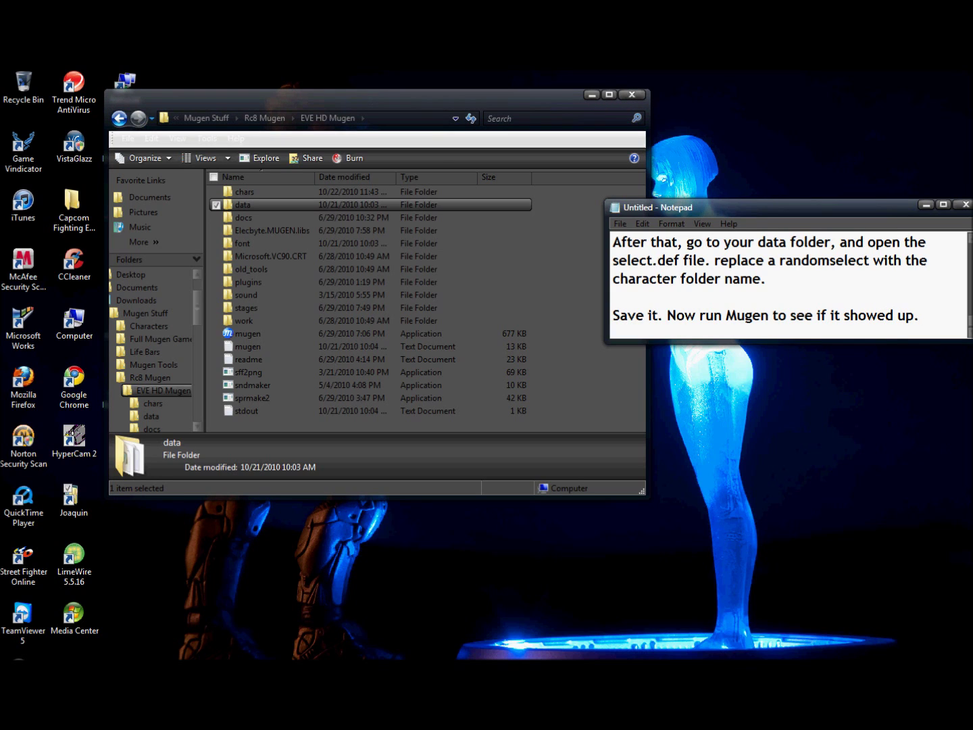
- Run Mugen from the EVE HD Mugen folder and enter a game mode that opens the character select screen
double_click(253, 332)
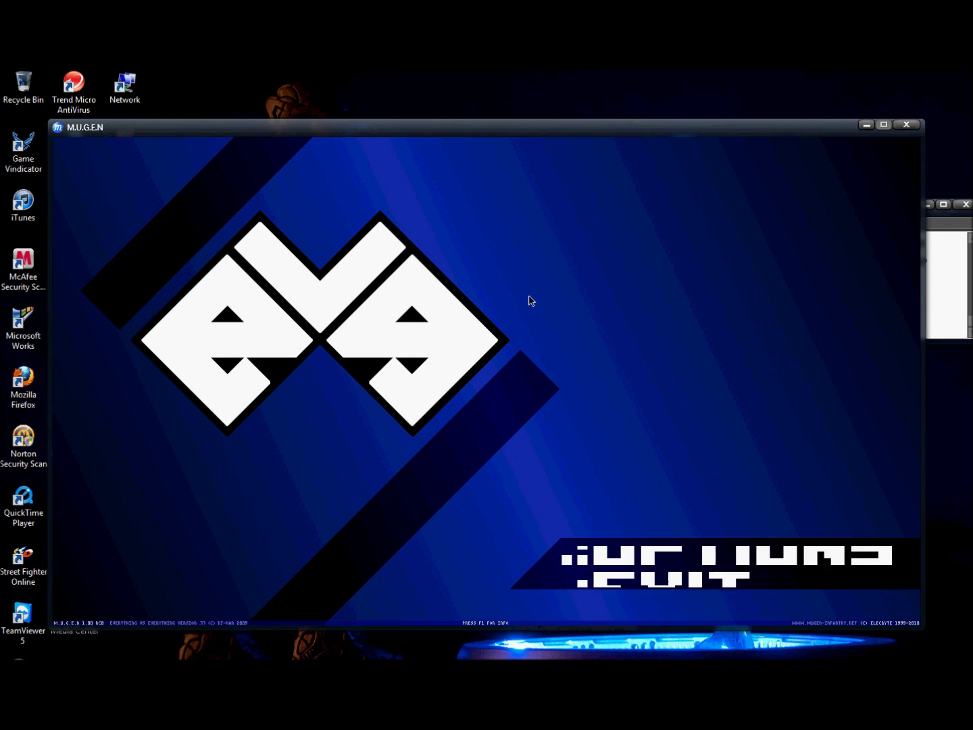
key(Up)
key(Return)
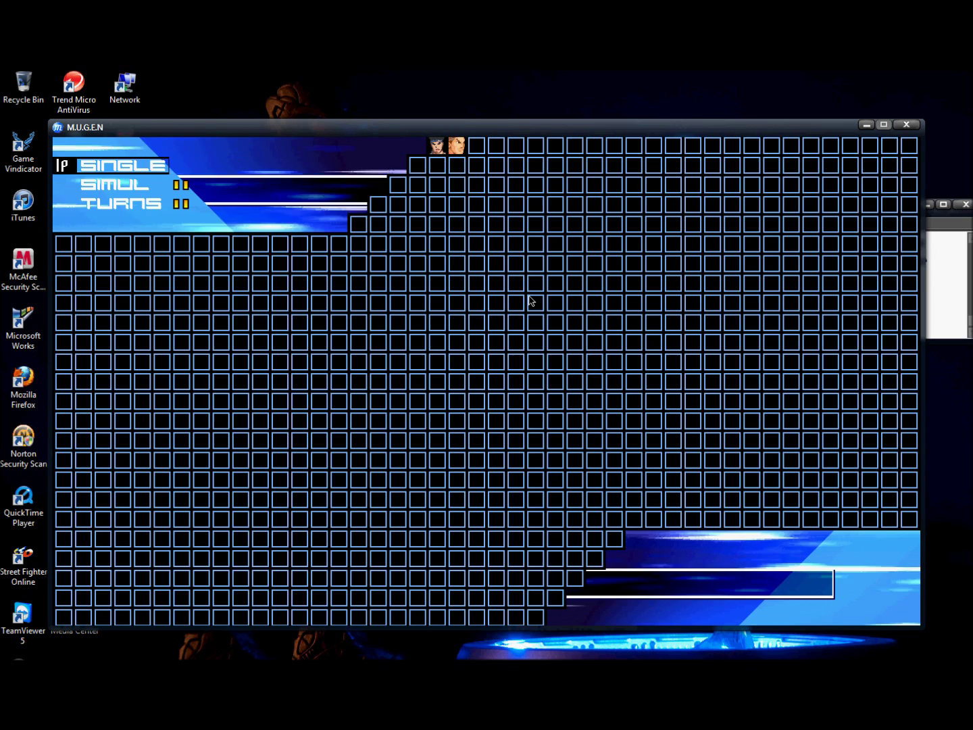
- Choose the Single team mode for 1P and highlight Dan on the character select grid
key(Up)
key(Up)
key(Right)
key(Right)
key(Up)
key(Up)
key(Up)
key(Right)
key(Right)
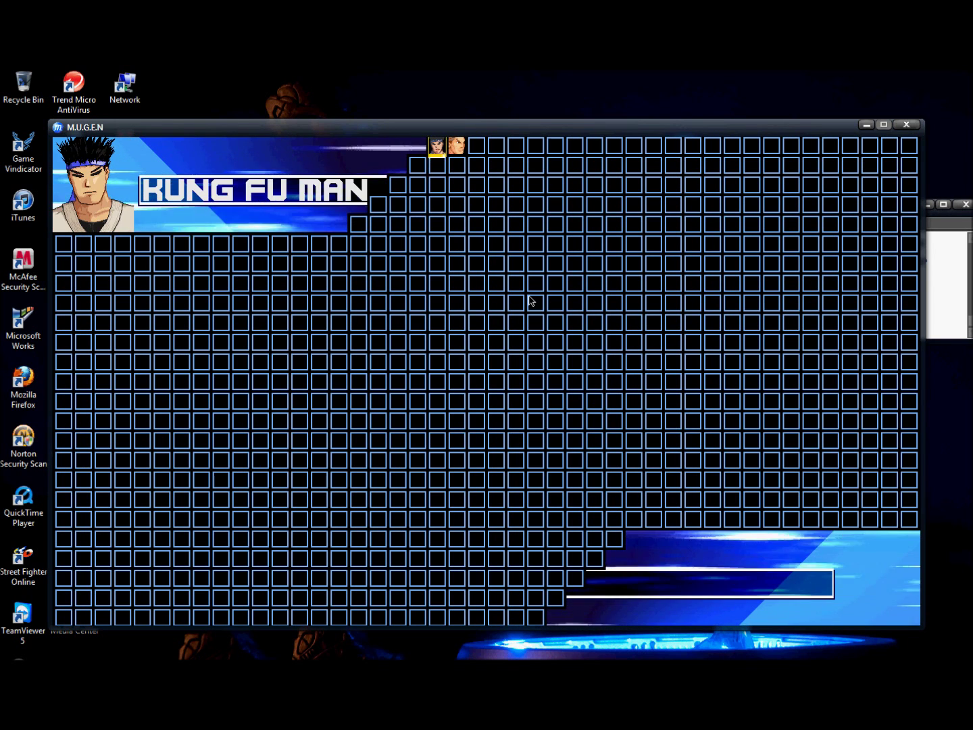
key(Right)
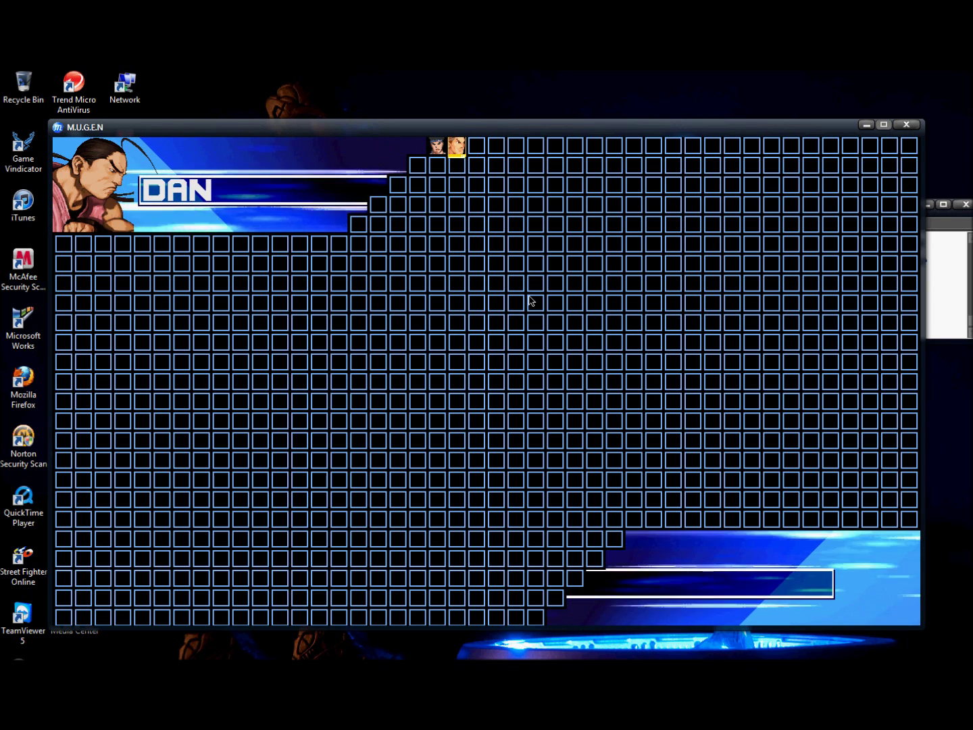
- Add a new paragraph to the Notepad note reading "As you can see, Dan showed up."
click(958, 284)
click(937, 322)
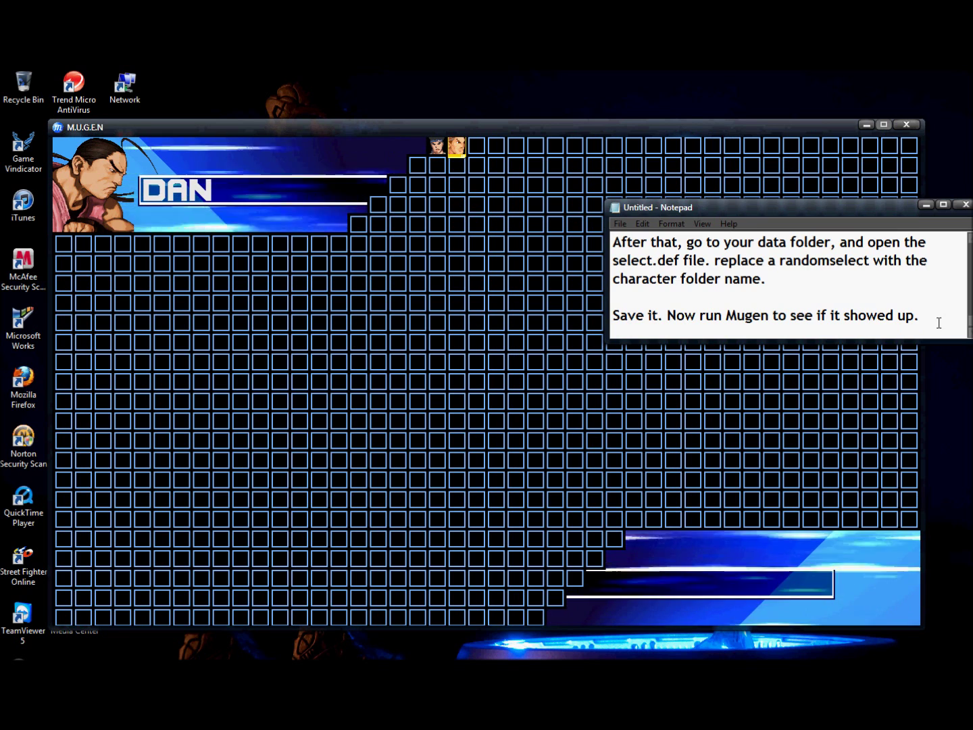
key(Return)
key(Return)
text(As you can see, )
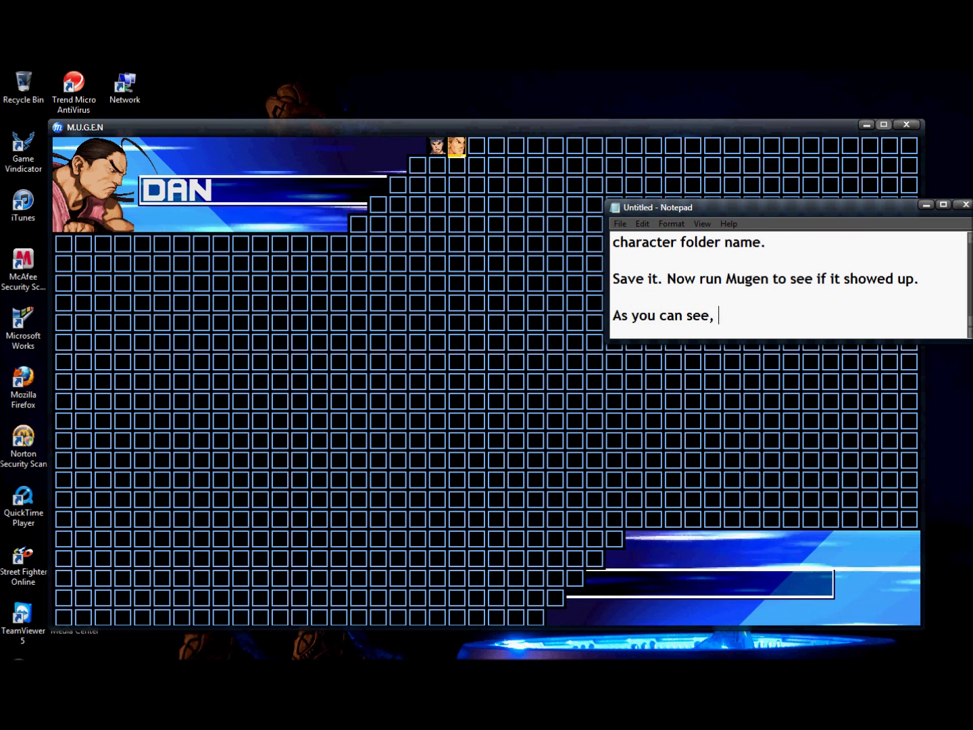
text(Dan)
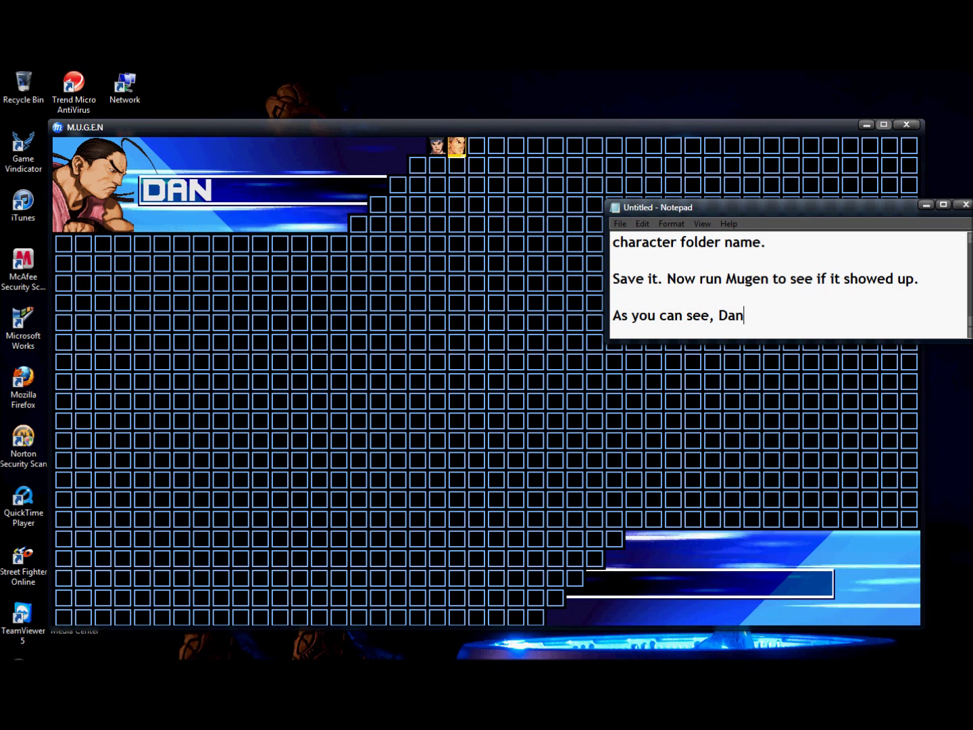
text( showed up.)
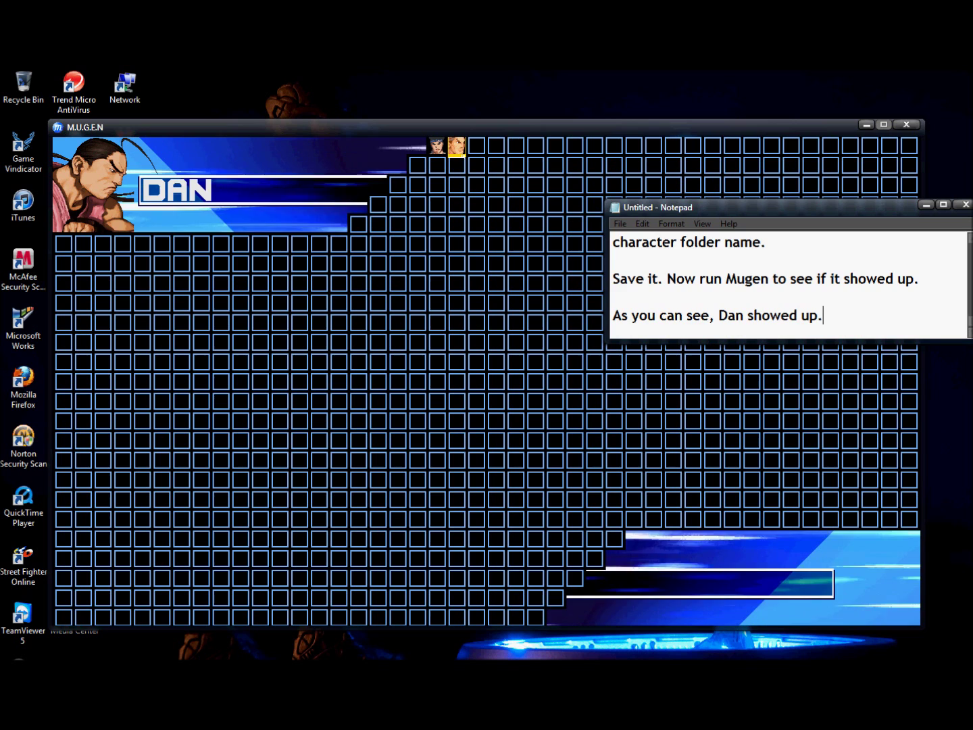
- Exit Mugen and return to the end of the Notepad note
click(436, 341)
key(Escape)
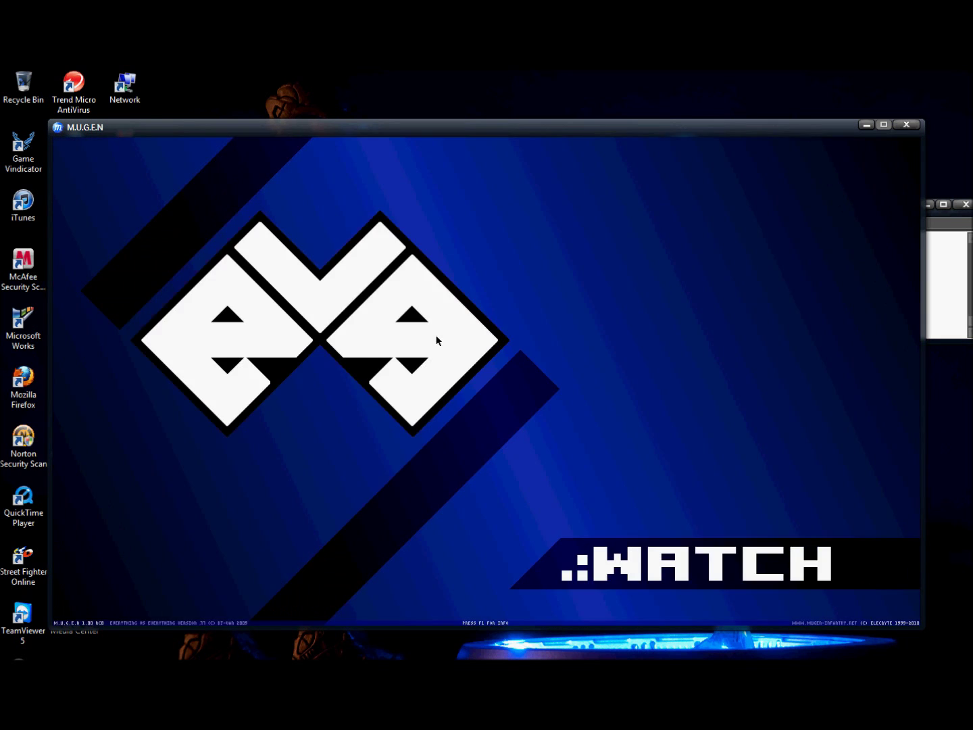
click(854, 320)
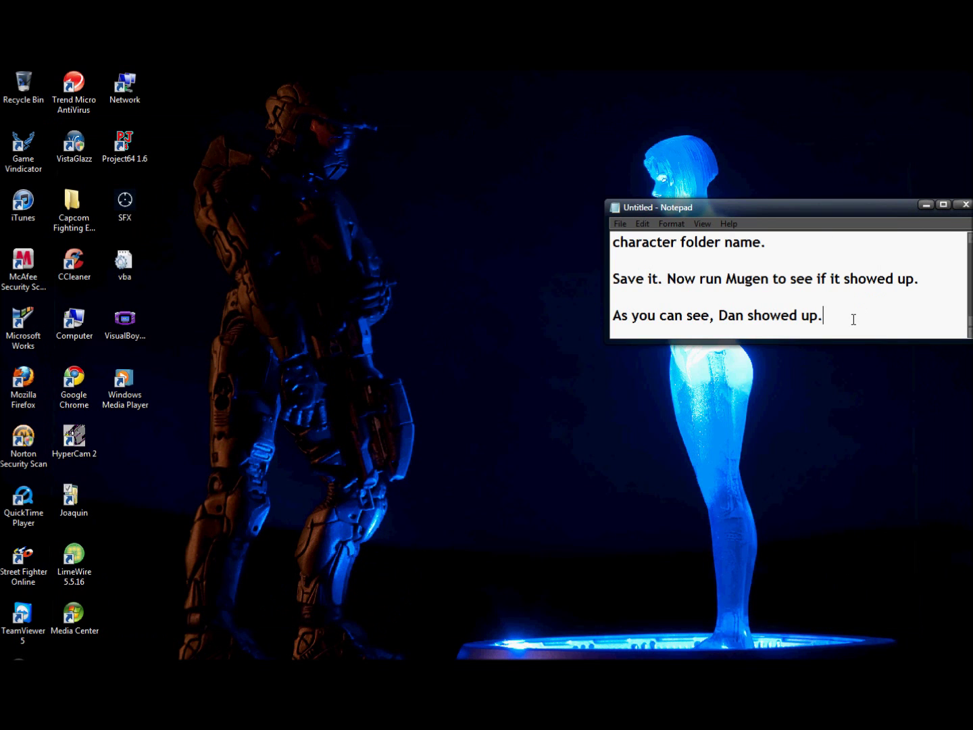
- Continue the note's last paragraph with "Now repeat for any other characters that you have."
text(Now repeat for he)
key(BackSpace)
key(BackSpace)
text(any opt)
key(BackSpace)
key(BackSpace)
text(ther characters that you have.)
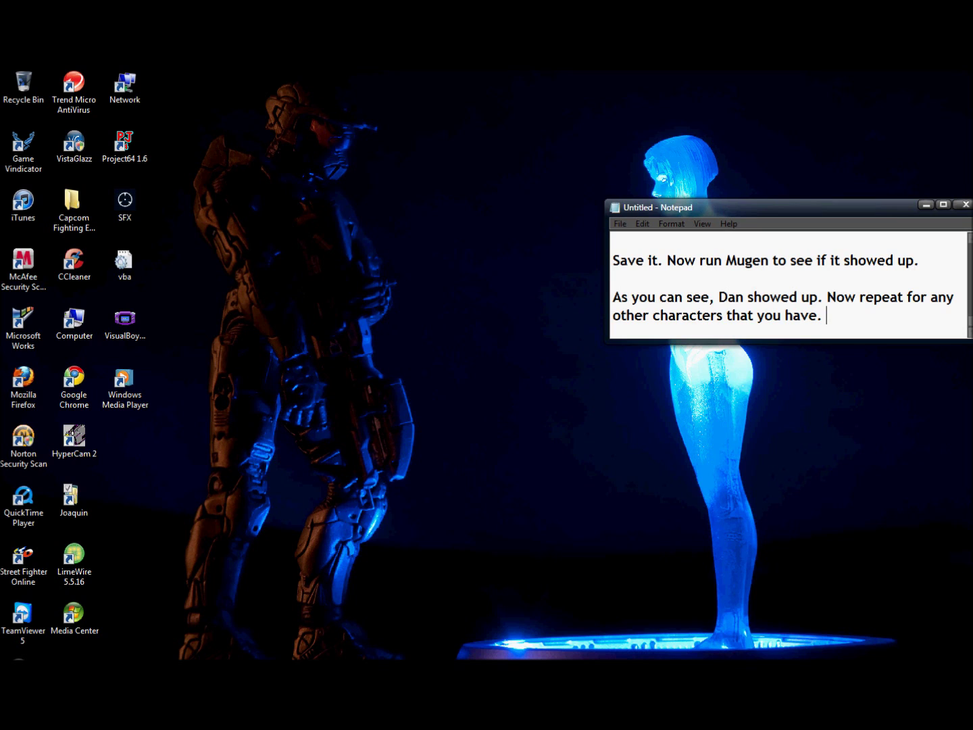
- Add a new paragraph to the note reading "One thing I forgot to mention, the EVE select guidelines."
key(Return)
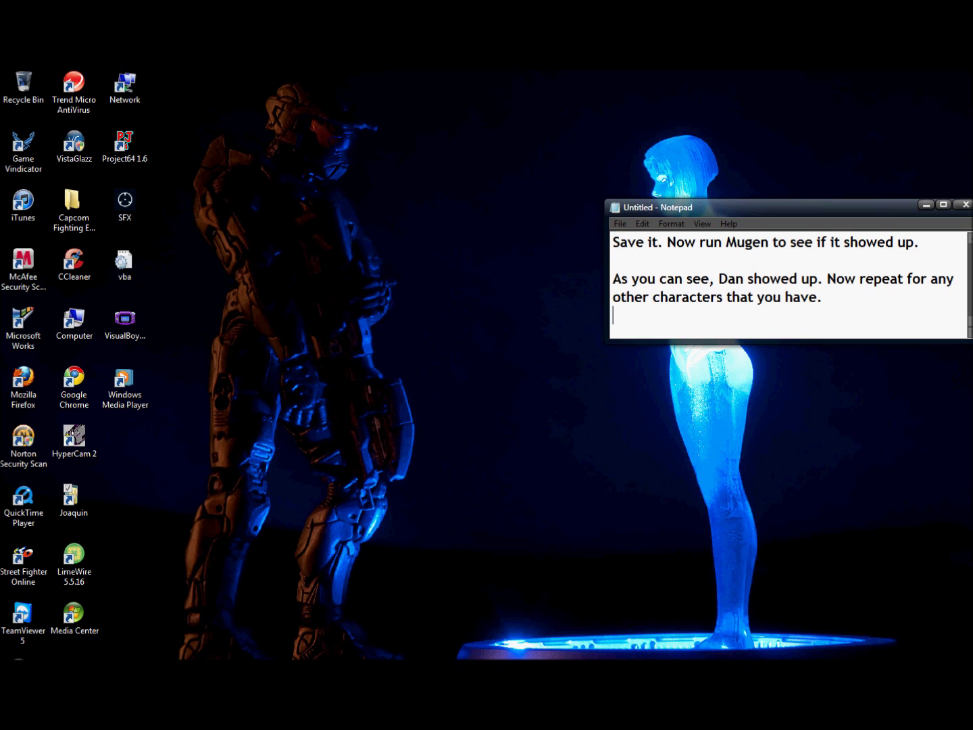
key(Return)
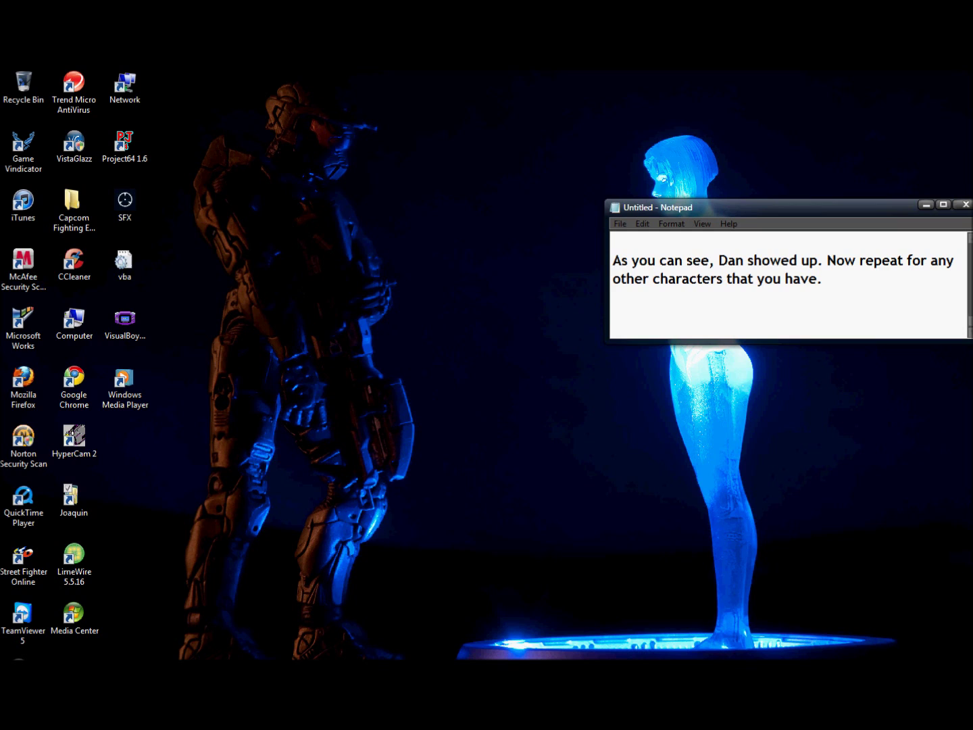
text(One thing I forgot ot to mention/.)
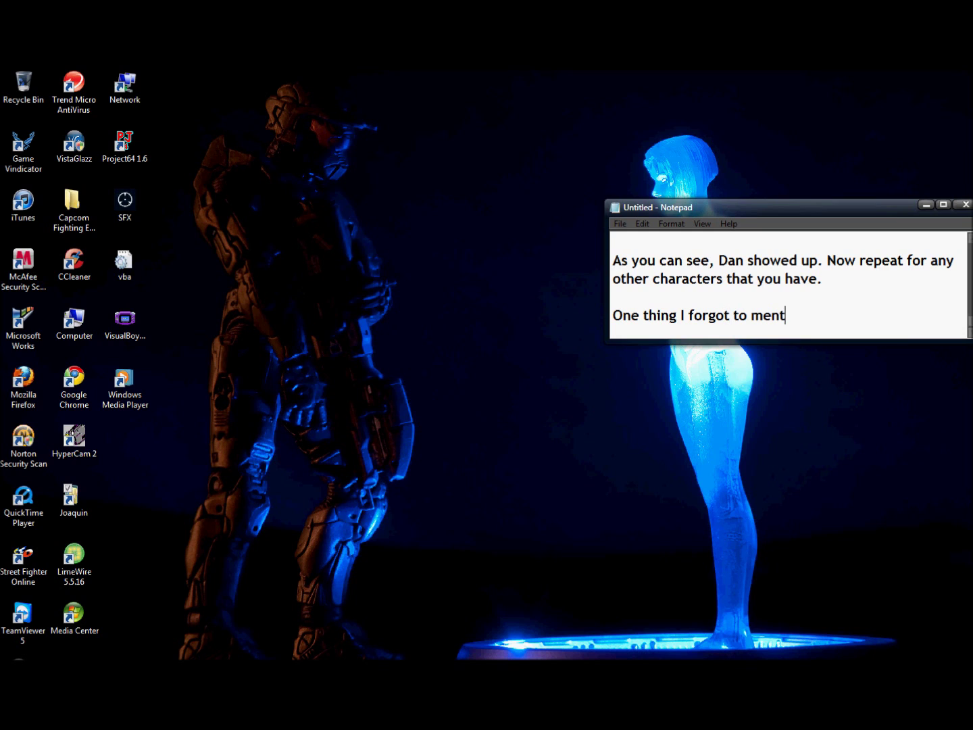
key(BackSpace)
key(BackSpace)
text(. the)
key(BackSpace)
key(BackSpace)
key(BackSpace)
key(BackSpace)
key(BackSpace)
key(BackSpace)
text(, the EVE )
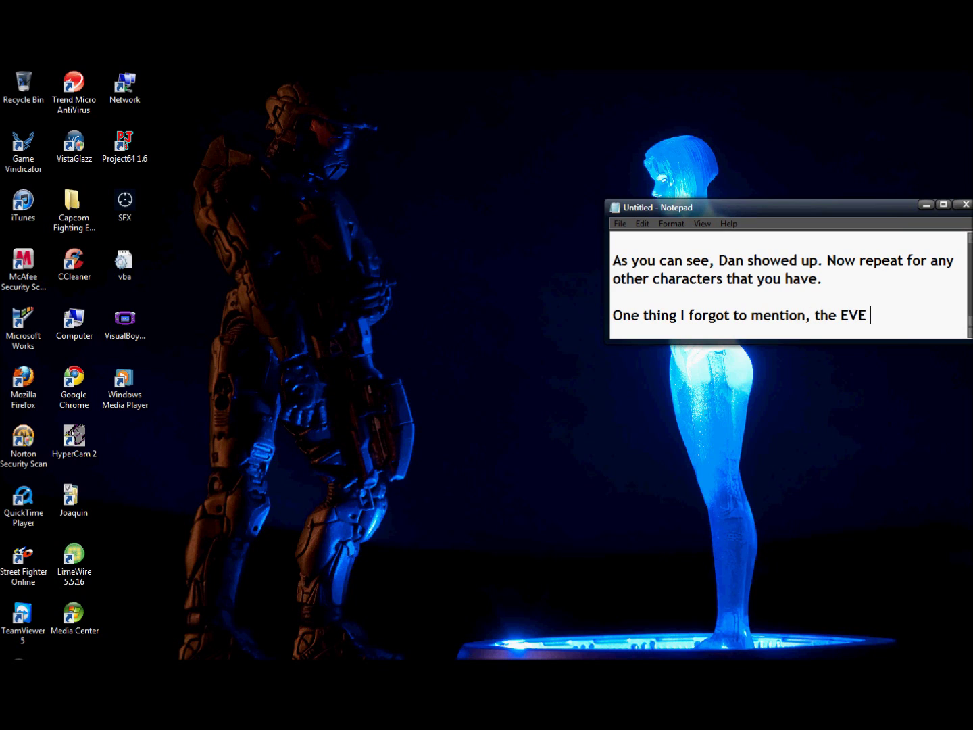
text(select guidelines.)
- Start a new paragraph in the note reading "The first row of characters is 25, second, 26"
key(Return)
key(Return)
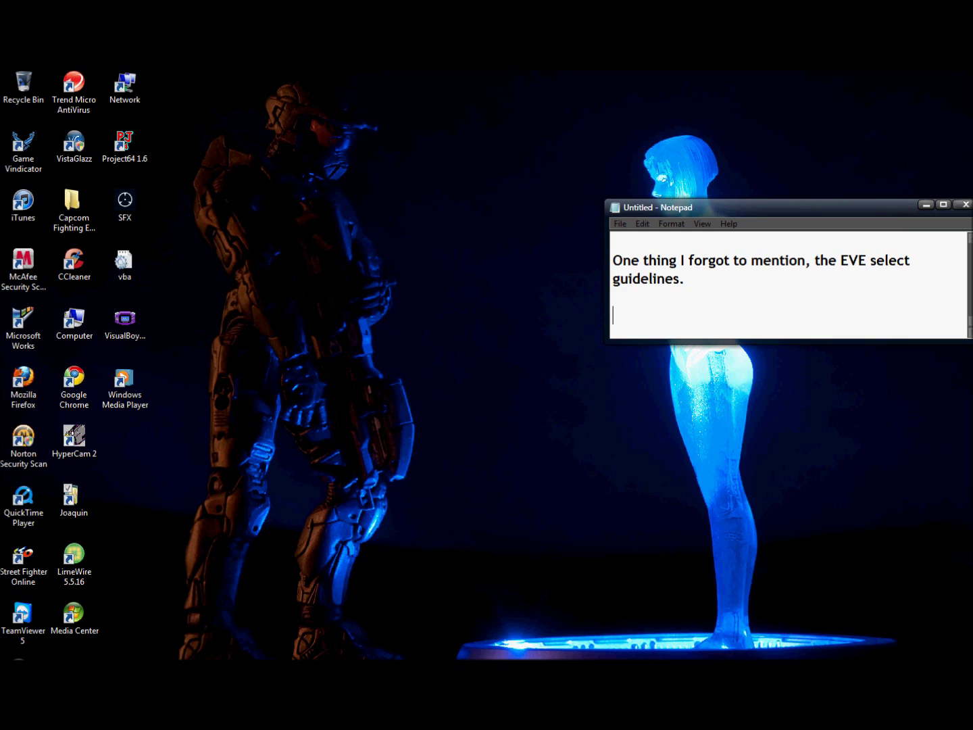
text(The fo)
key(BackSpace)
text(is)
key(BackSpace)
text(rst row of th)
key(BackSpace)
key(BackSpace)
text(charact)
key(BackSpace)
text(acters is )
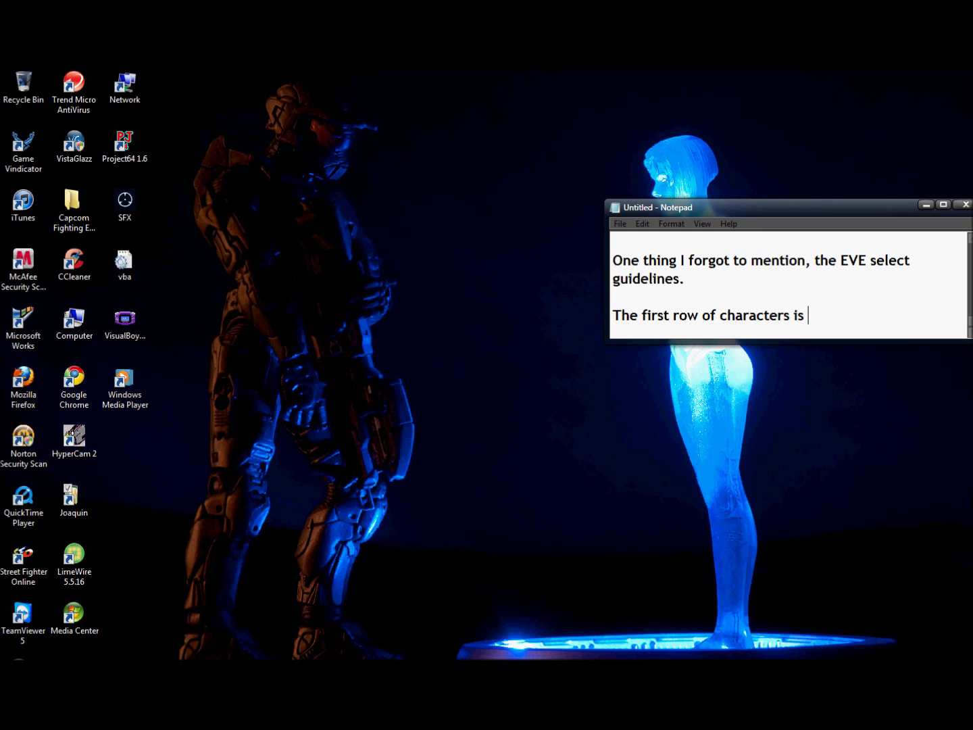
text(25, second, 26)
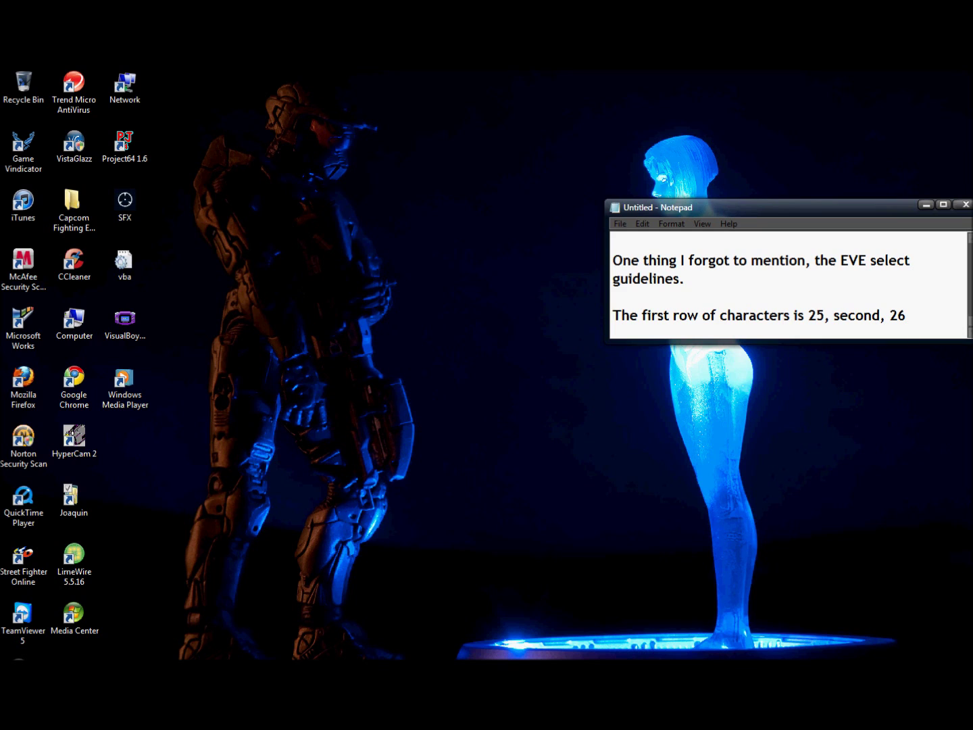